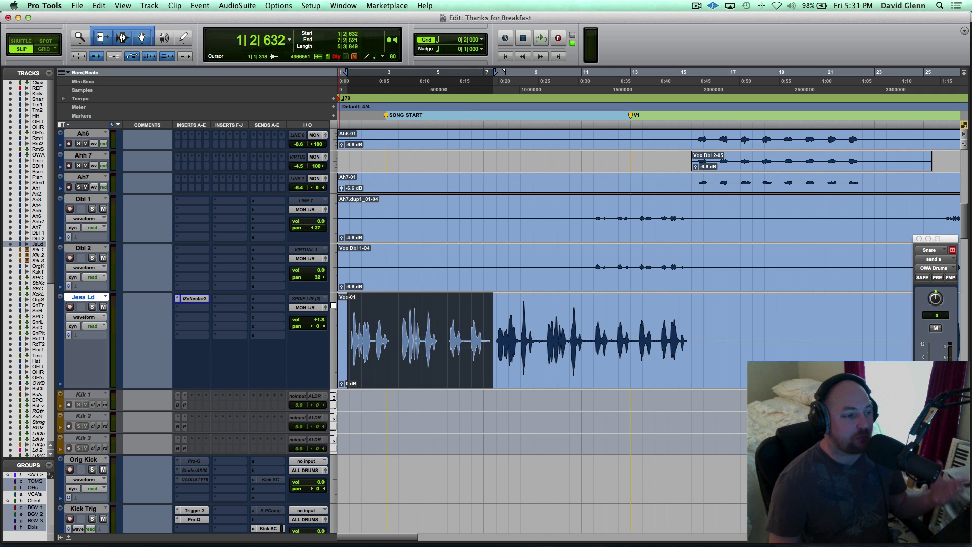
Briefly view the Nectar 2 plugin on the lead vocal, then play and stop the mix.
click(196, 299)
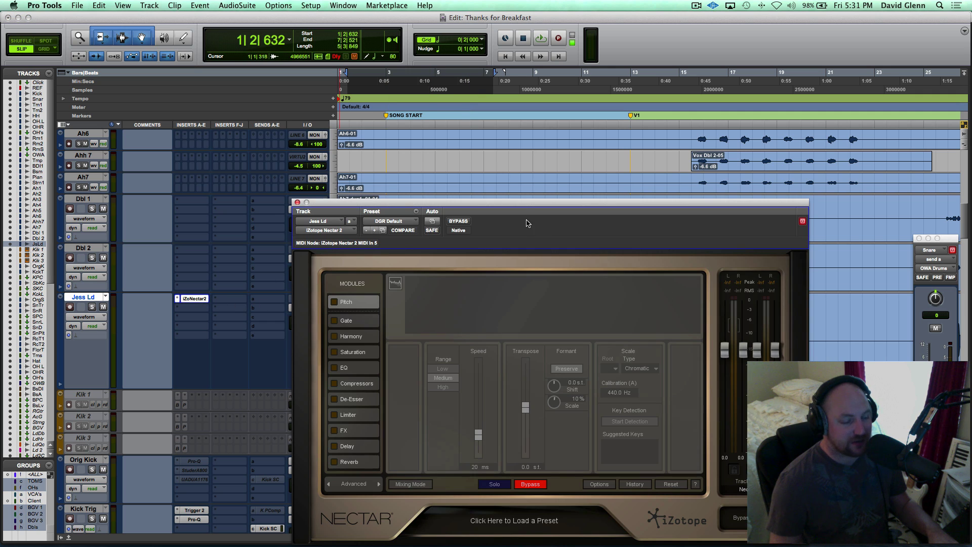
mouse_move(521, 207)
mouse_down()
mouse_move(591, 134)
mouse_move(552, 170)
mouse_up()
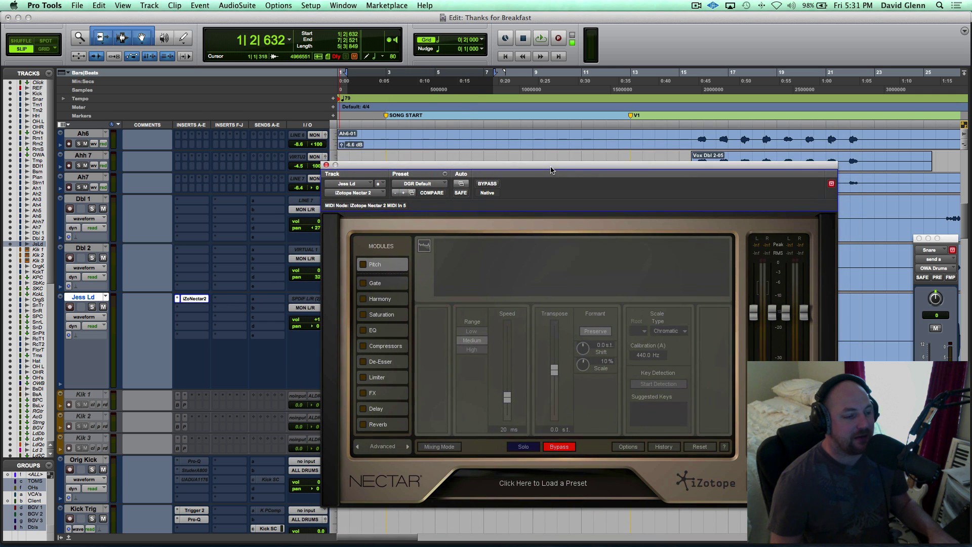
click(326, 165)
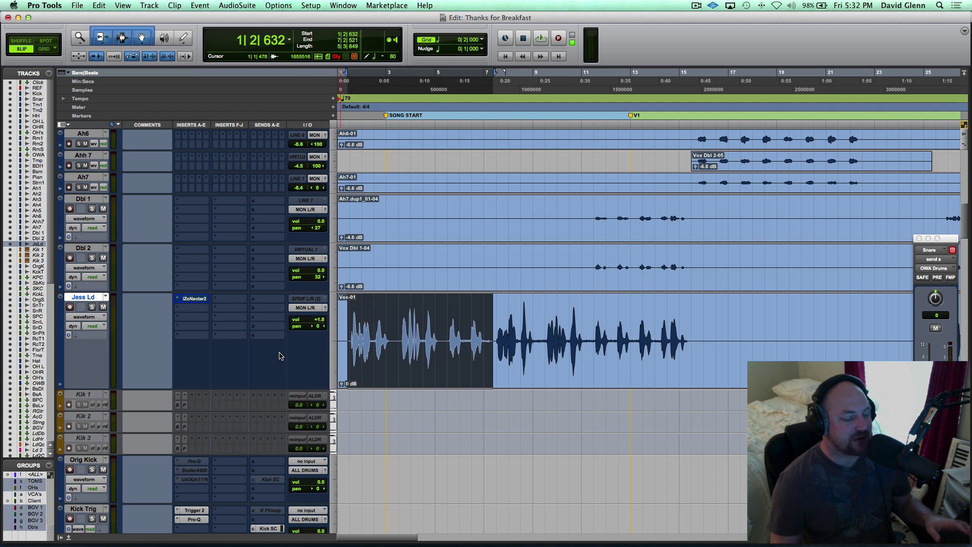
key(space)
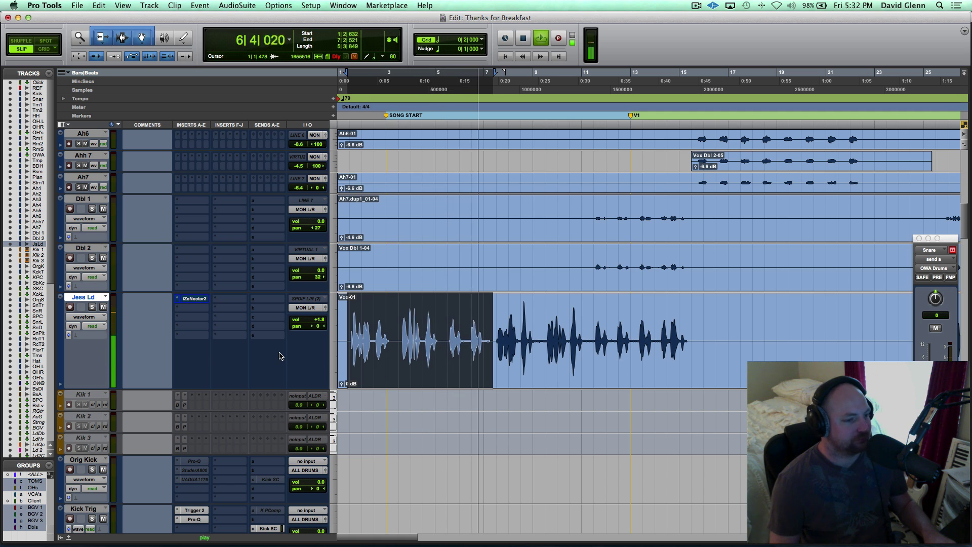
key(space)
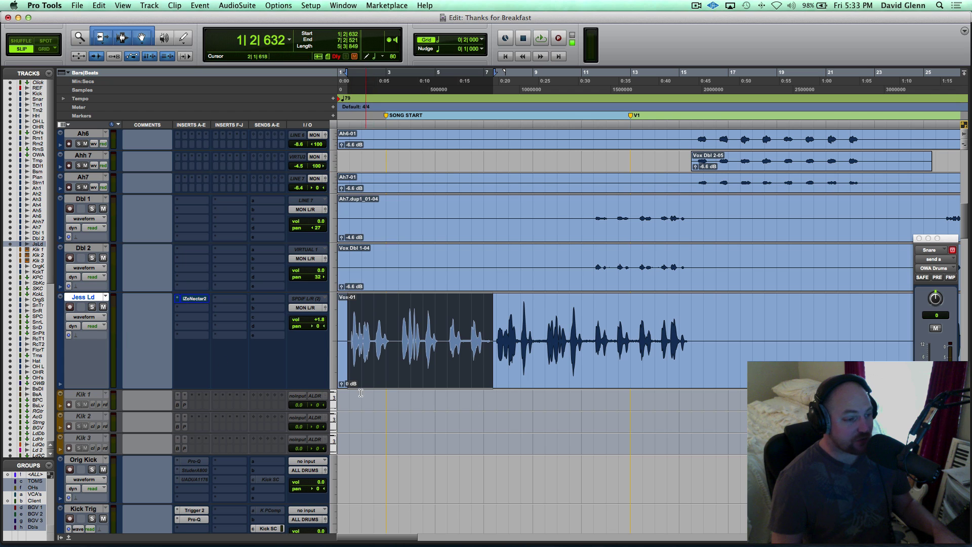
Lower the Vox-01 clip gain to -6.6 dB, then play and stop to hear the vocal.
drag(342, 385, 341, 391)
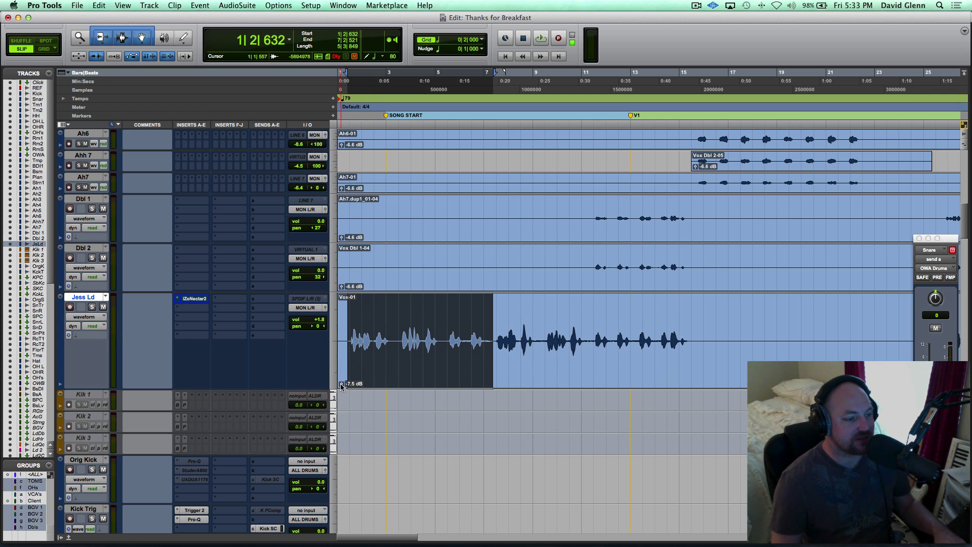
click(342, 385)
drag(342, 385, 343, 385)
key(space)
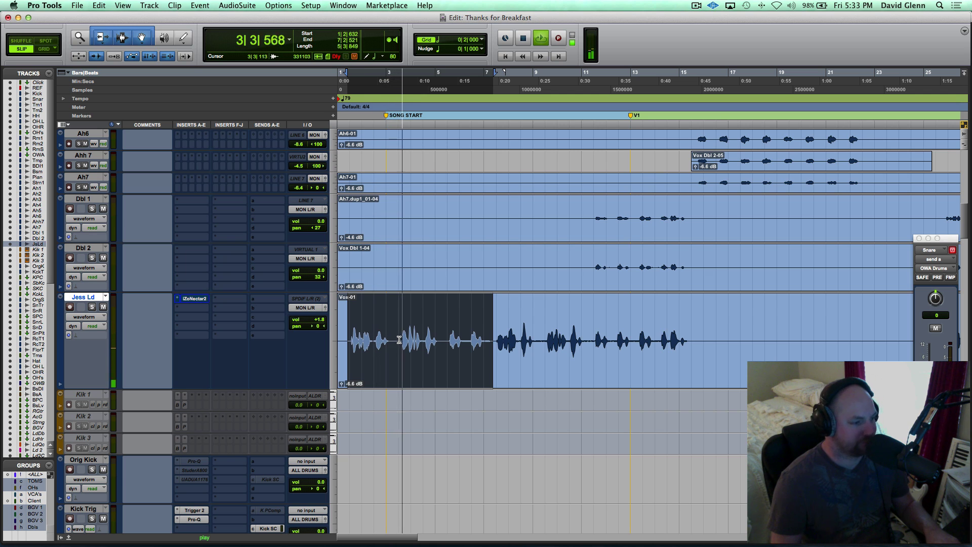
key(space)
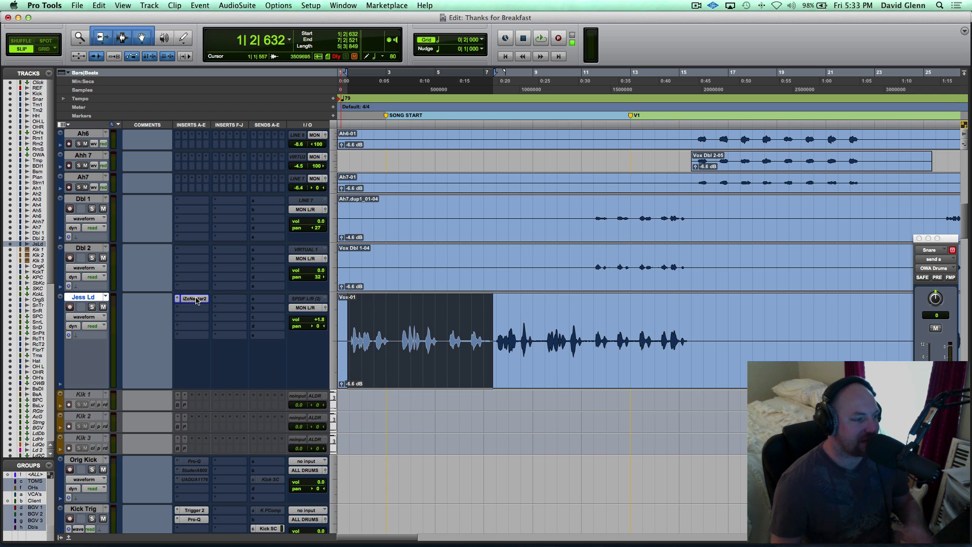
Open the iZoNectar2 insert on Jess Ld and move its window up-left into full view.
click(195, 299)
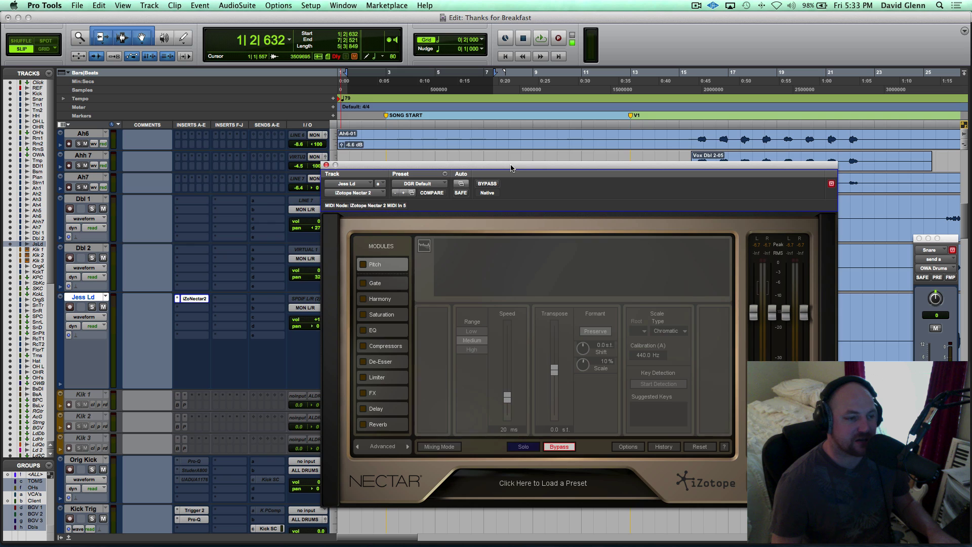
mouse_move(511, 168)
mouse_down()
mouse_move(436, 122)
mouse_move(384, 68)
mouse_up()
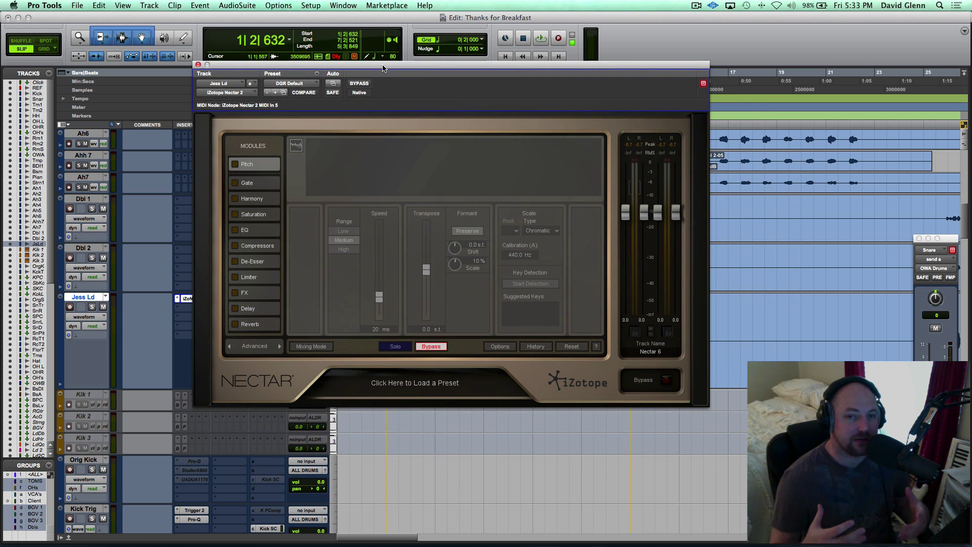
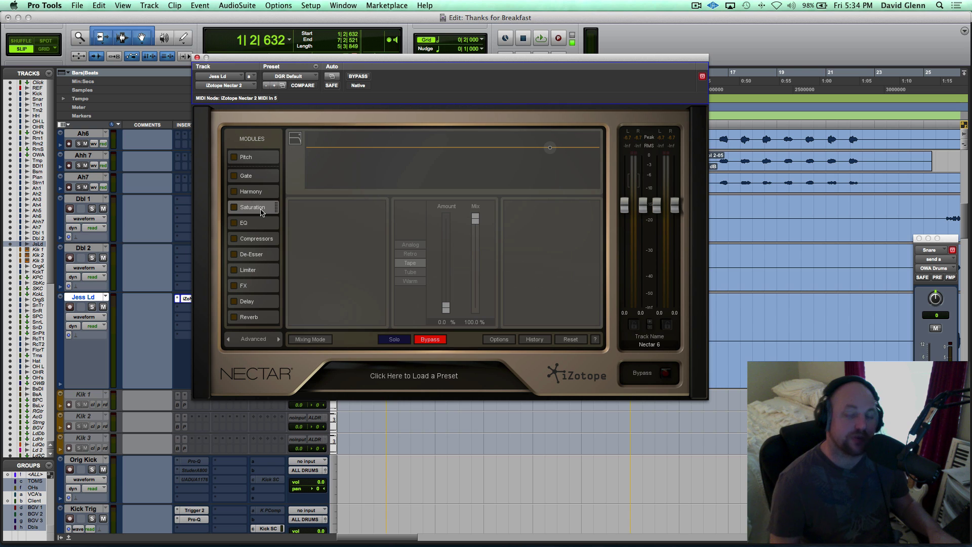
Enable Nectar's Tape saturation and set its amount to about 54% while listening.
key(space)
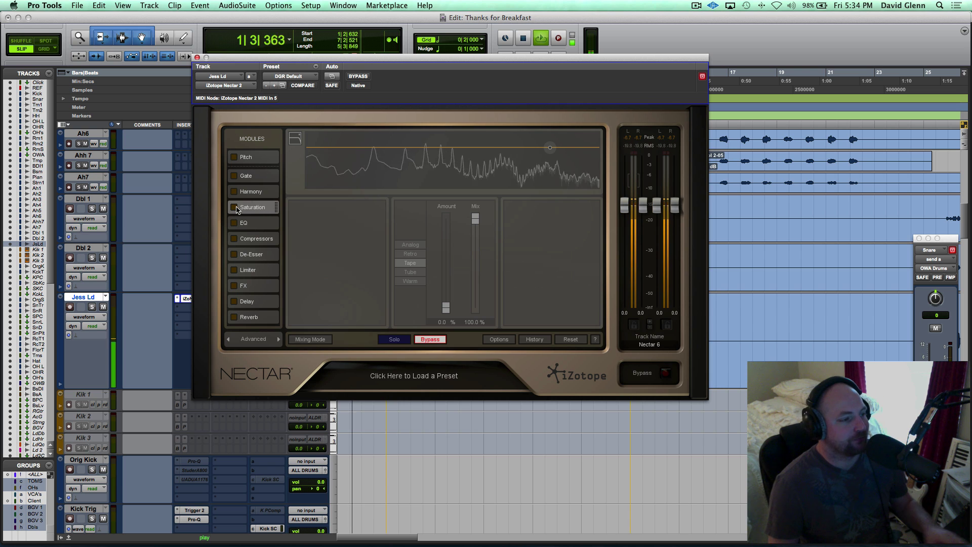
click(234, 207)
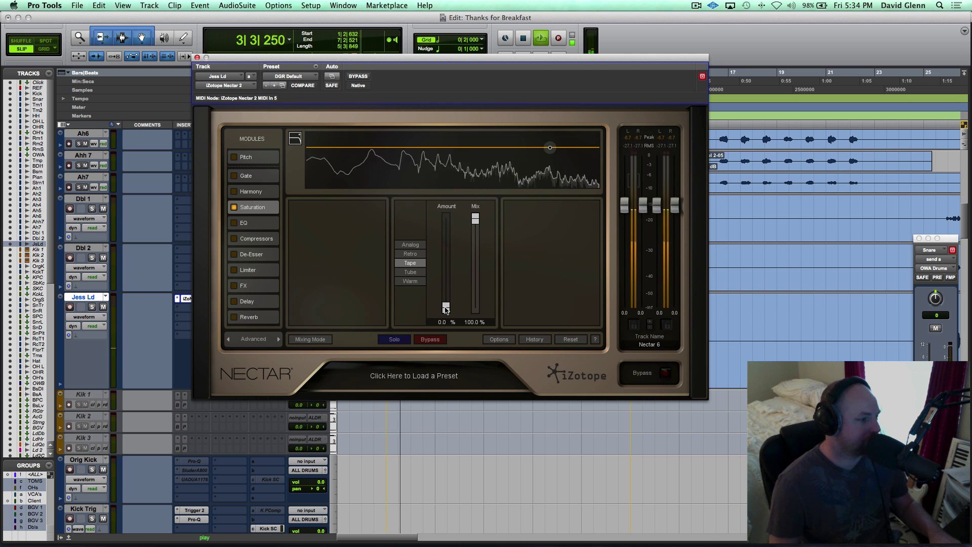
drag(445, 309, 445, 285)
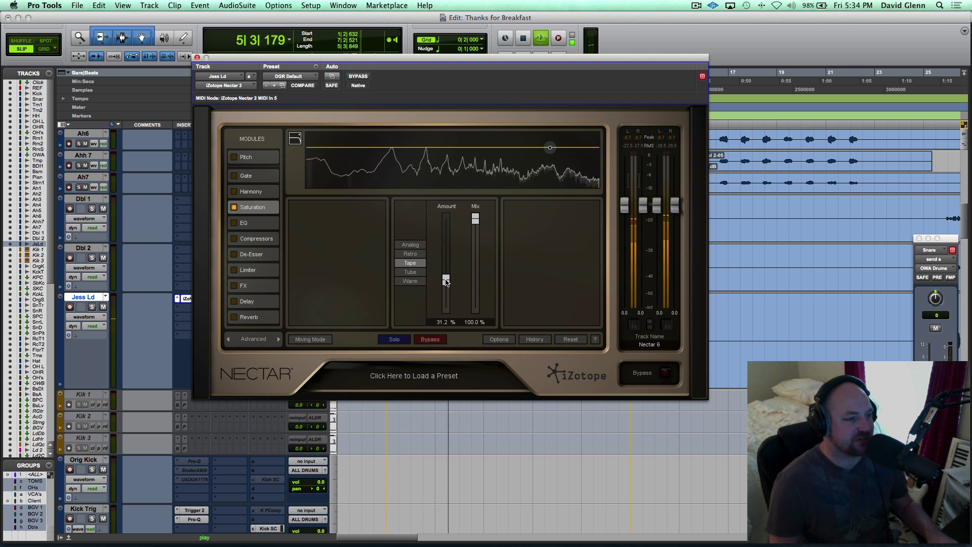
drag(445, 281, 446, 276)
drag(445, 240, 445, 217)
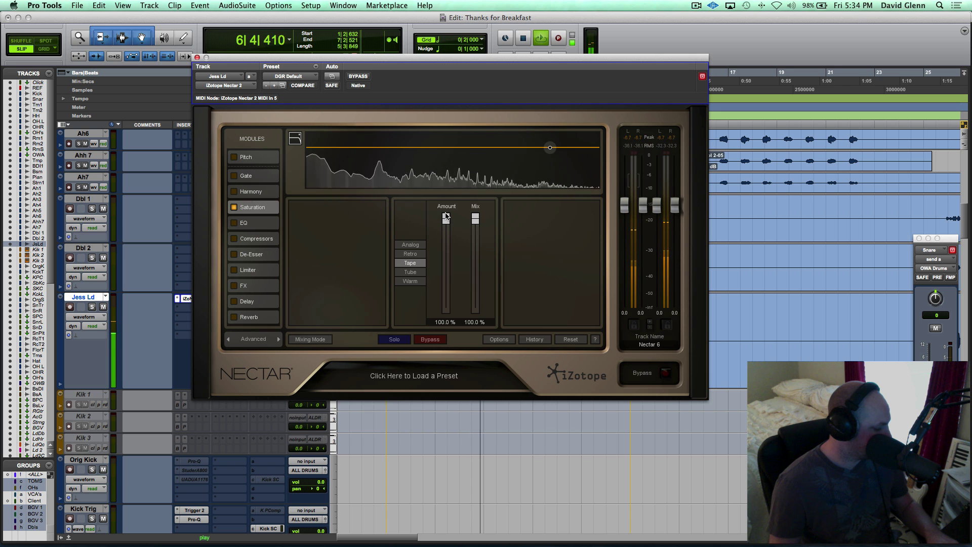
key(space)
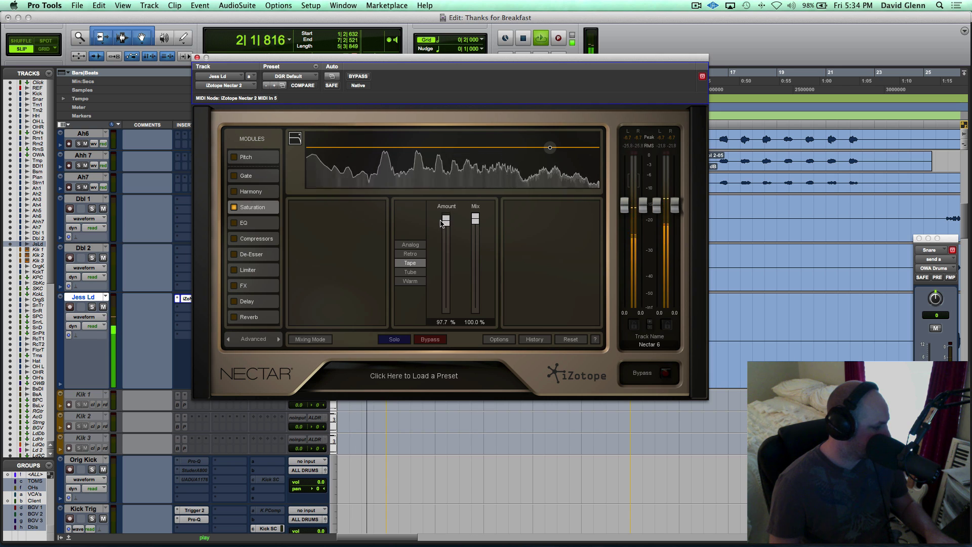
drag(445, 217, 433, 259)
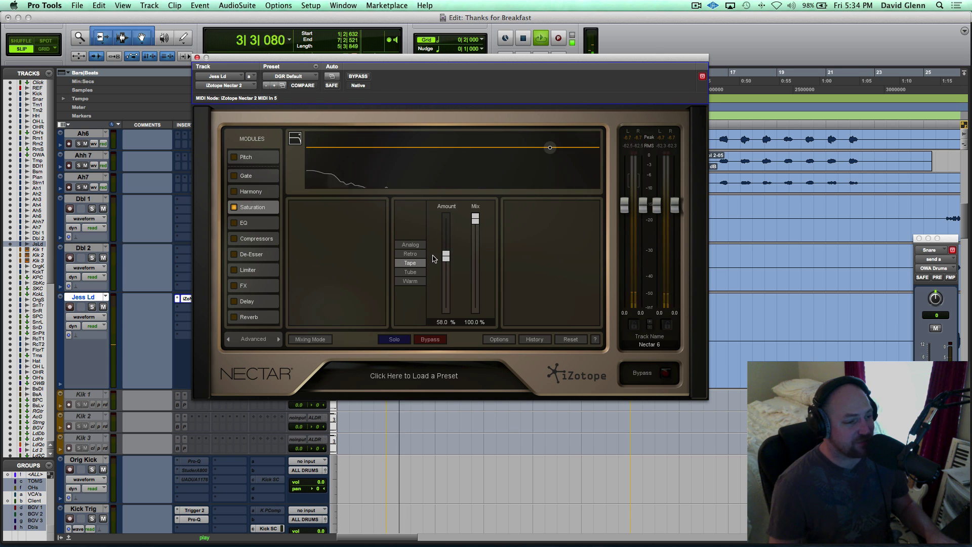
drag(445, 261, 446, 262)
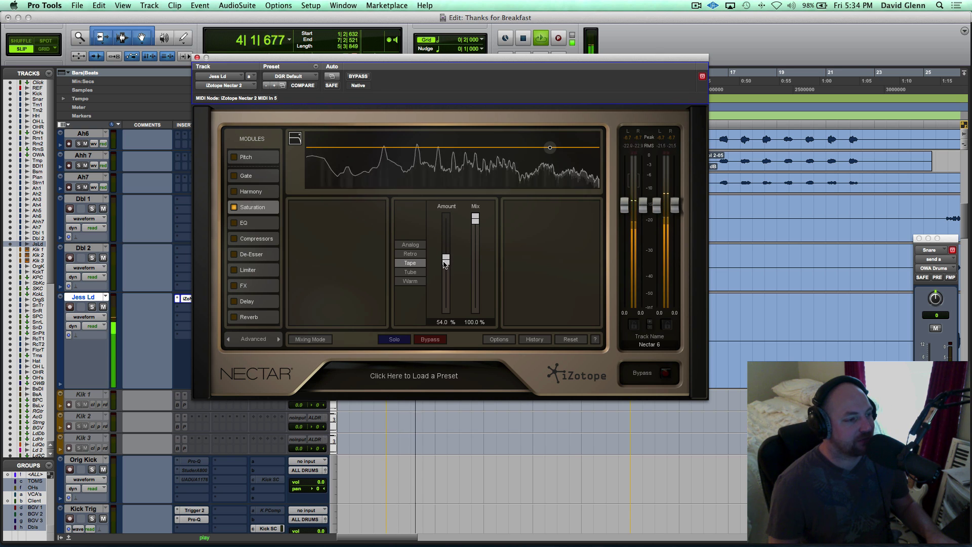
key(space)
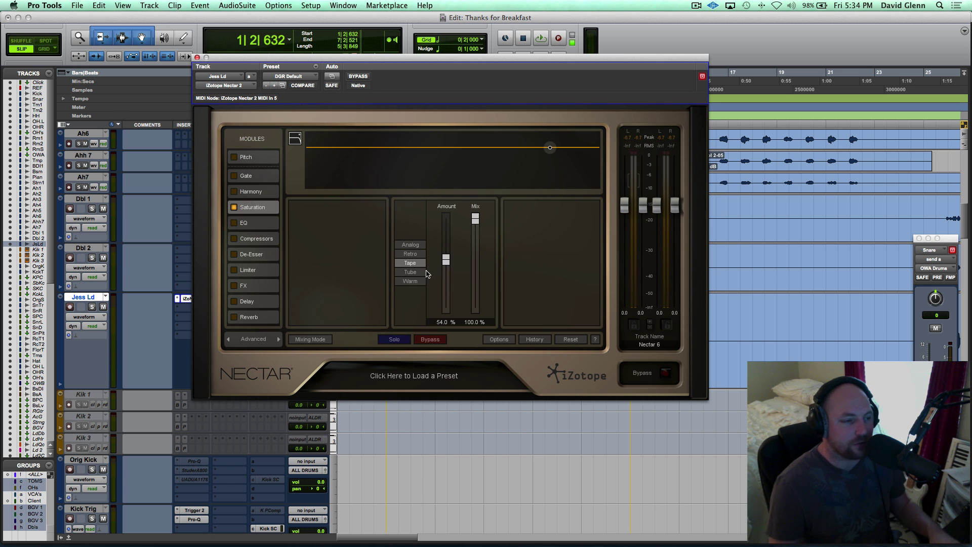
Compare the vocal with saturation switched off and back on.
key(space)
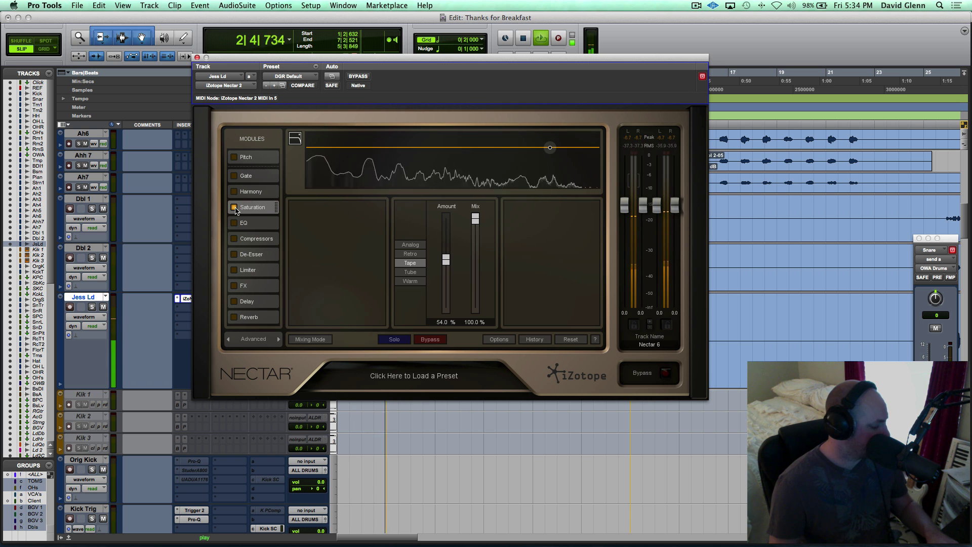
click(233, 207)
key(space)
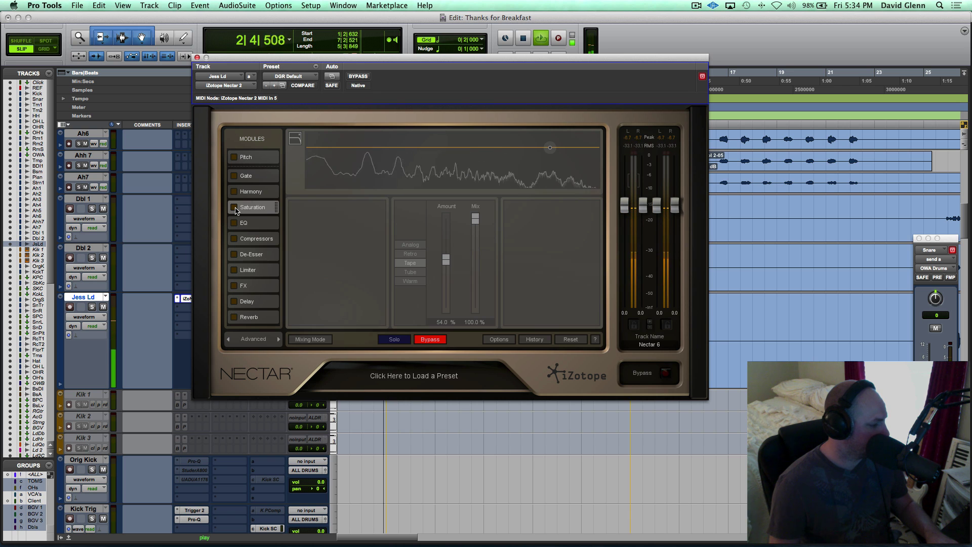
key(space)
key(space)
click(234, 208)
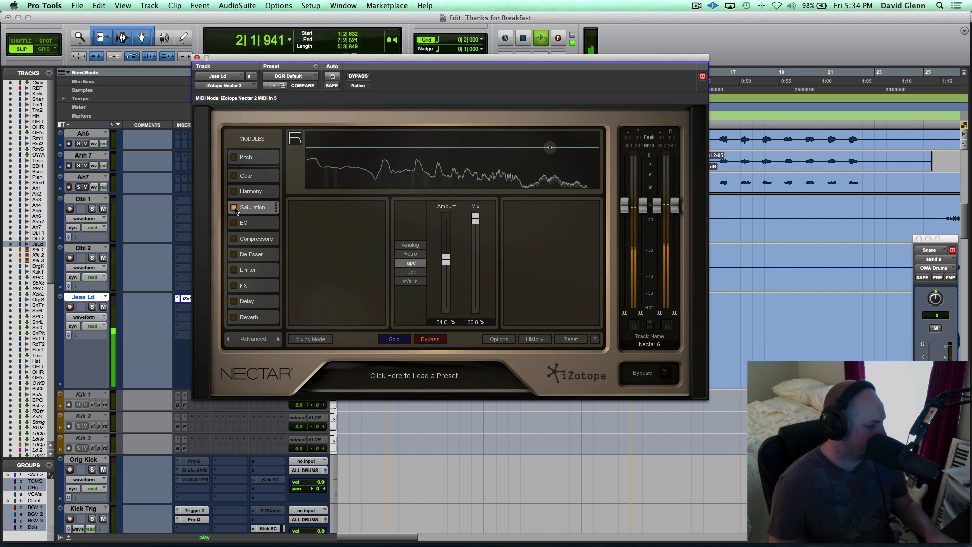
key(space)
key(space)
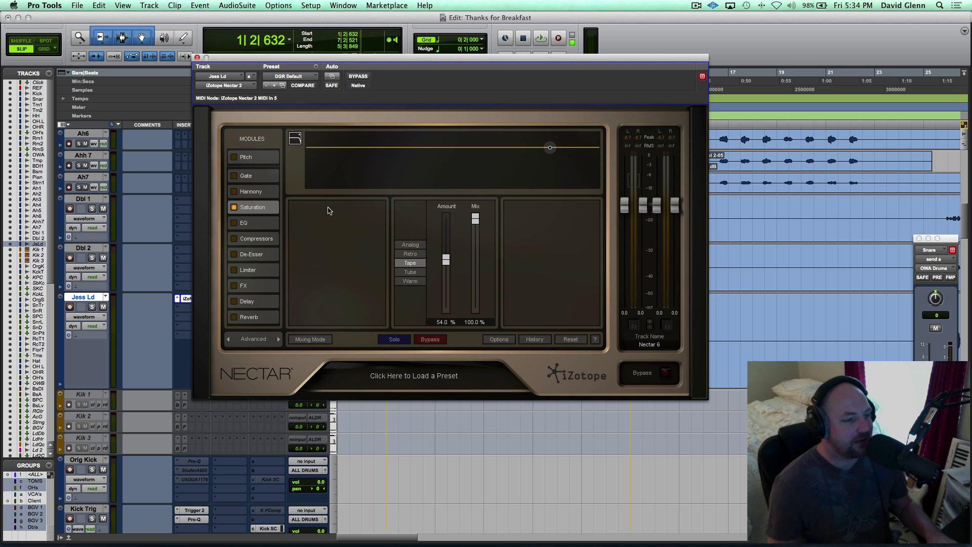
Enable Nectar's EQ and make band 1 an Analog Low Shelf at 129 Hz, -4.1 dB.
click(264, 222)
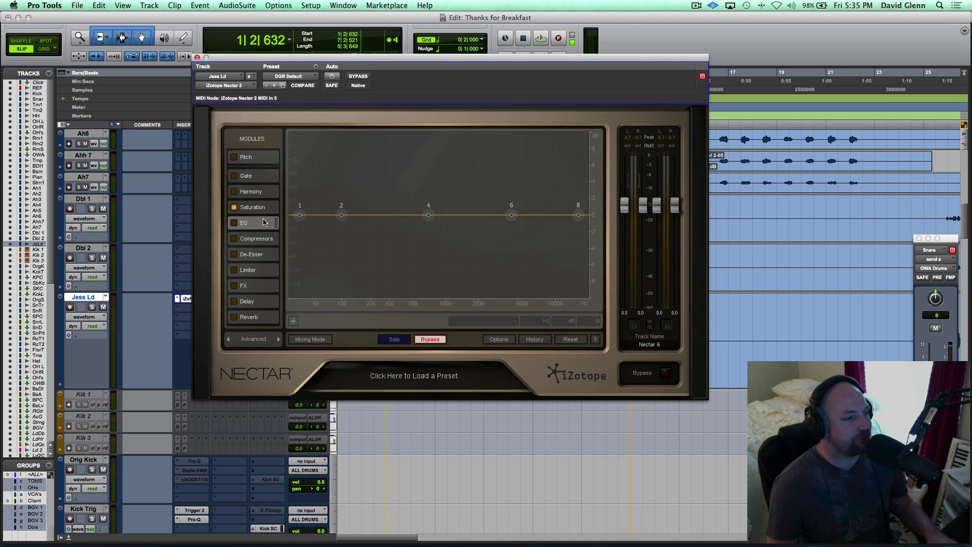
click(234, 223)
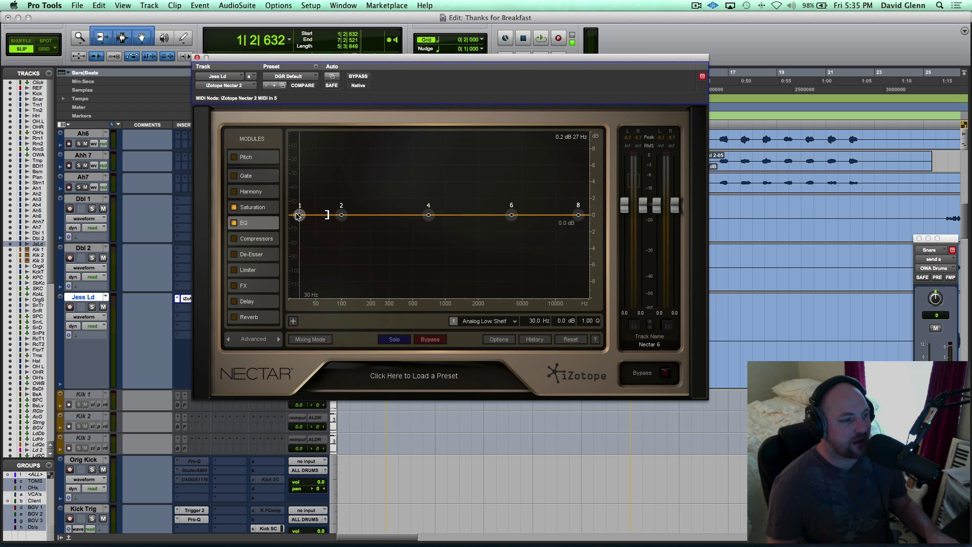
drag(297, 216, 288, 260)
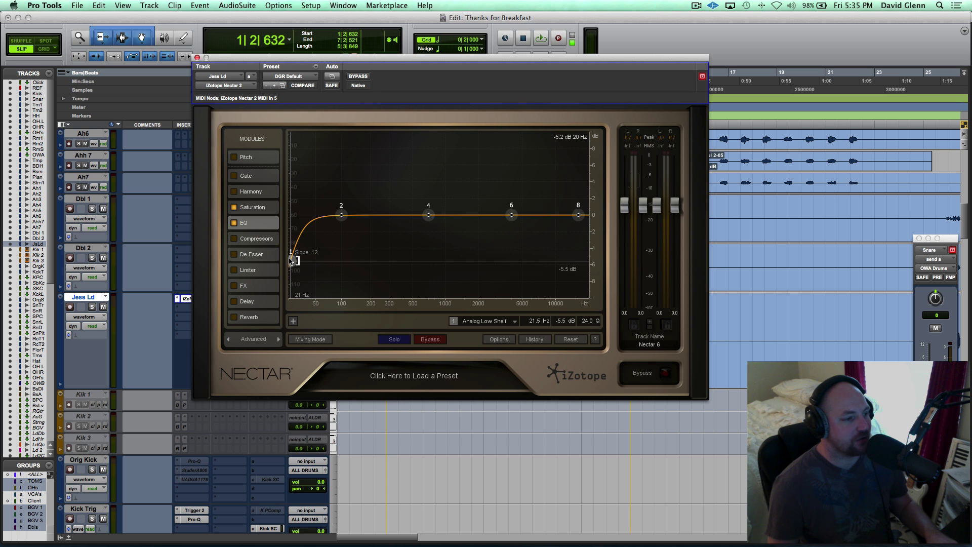
mouse_move(292, 260)
mouse_down()
mouse_move(349, 256)
mouse_move(349, 240)
mouse_move(345, 253)
mouse_move(352, 249)
mouse_up()
key(space)
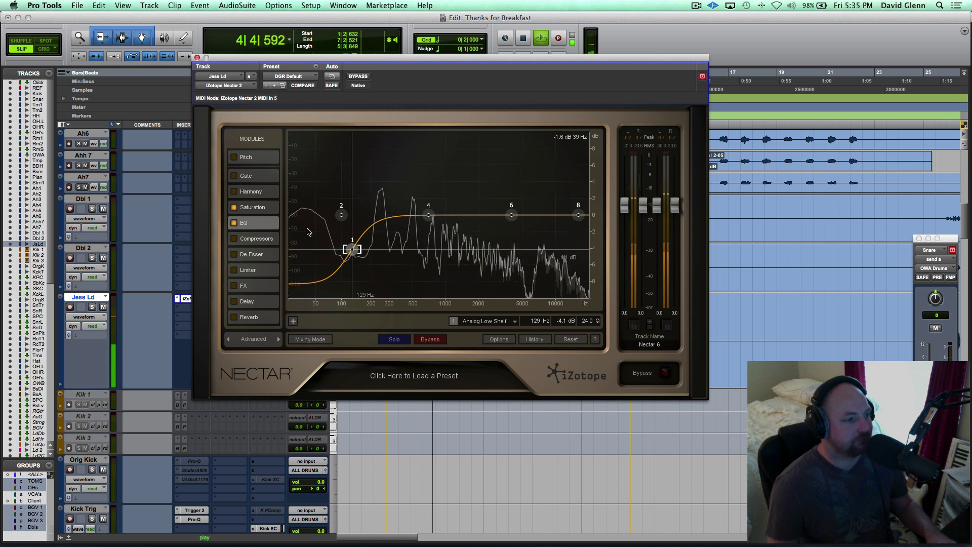
key(space)
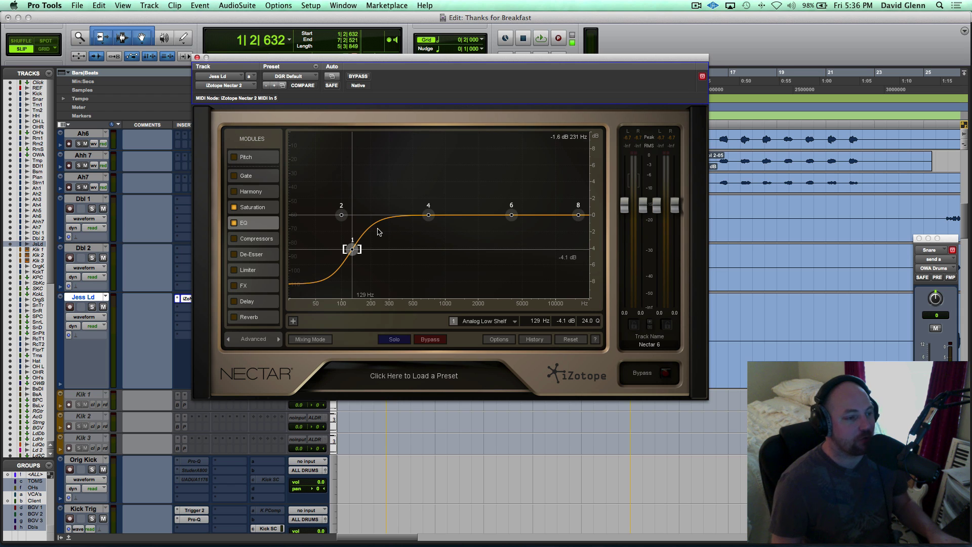
click(378, 232)
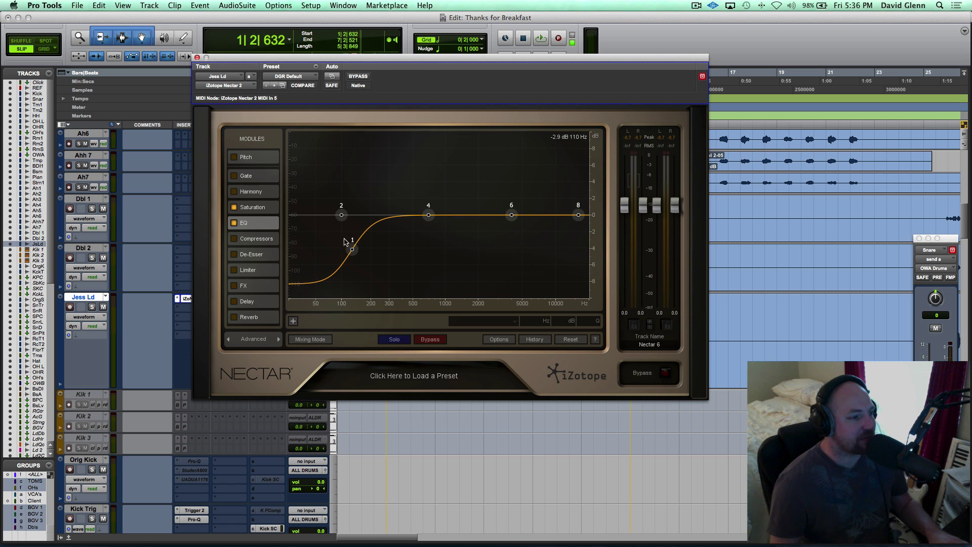
Enable Nectar's compressors and lower Compressor 1's threshold to about -18.4 dB during playback.
click(255, 239)
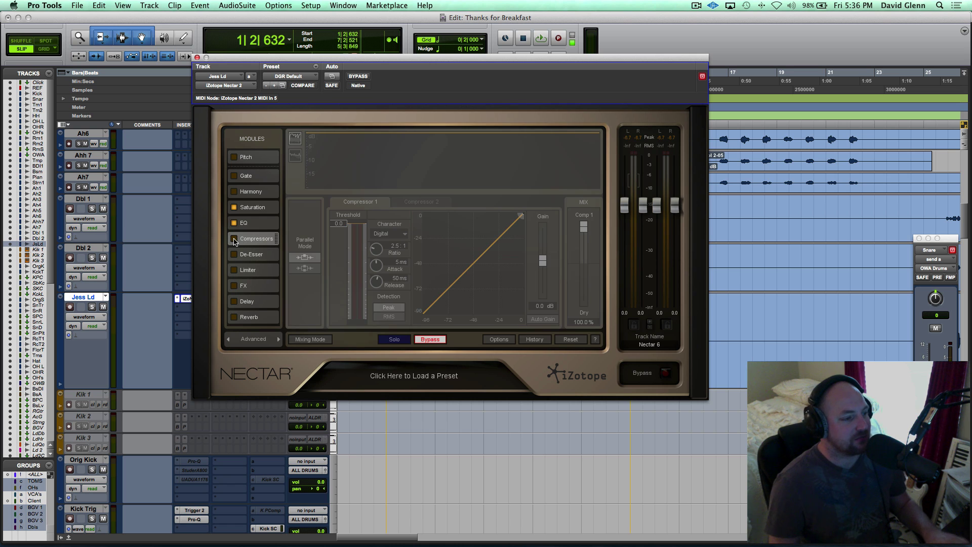
key(space)
click(234, 239)
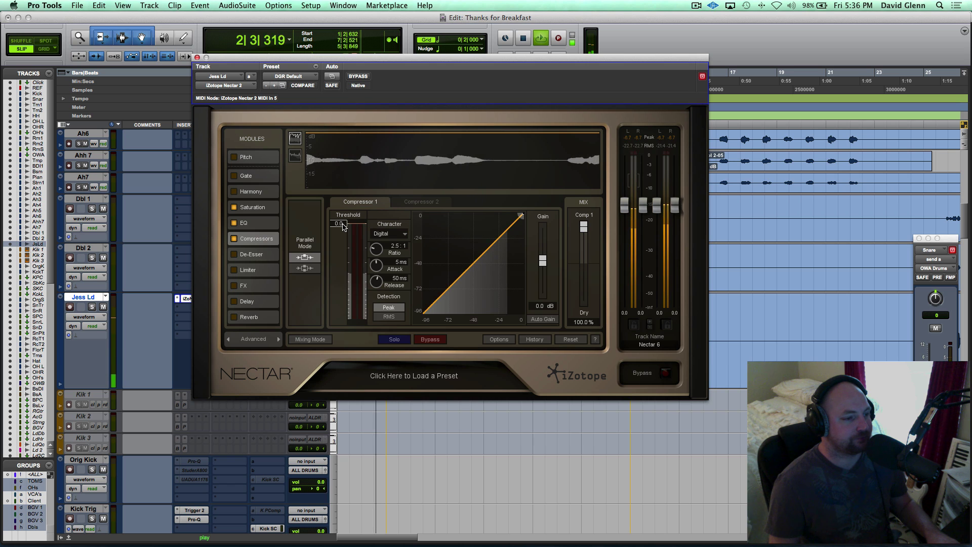
drag(342, 225, 323, 283)
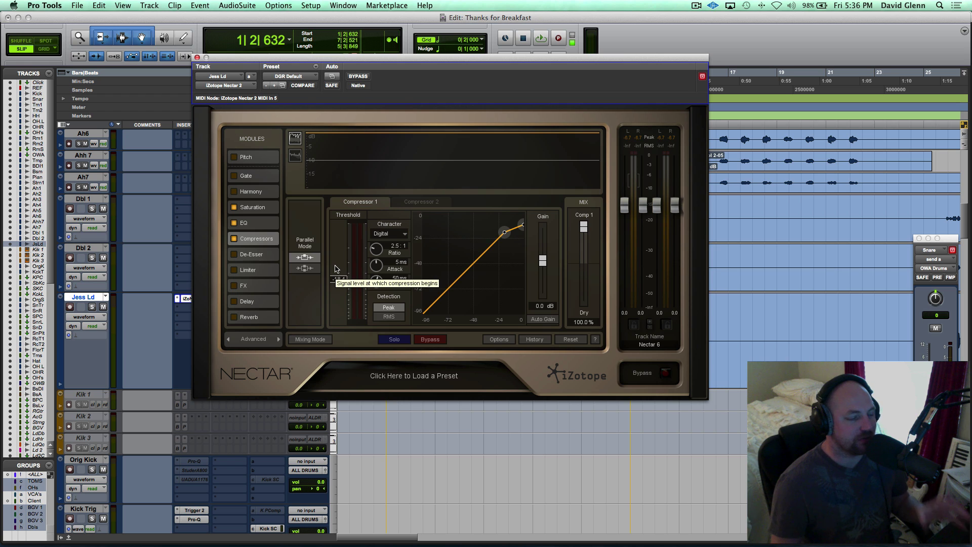
Run the compressors in parallel and lower Compressor 2's threshold to about -24 dB.
click(306, 270)
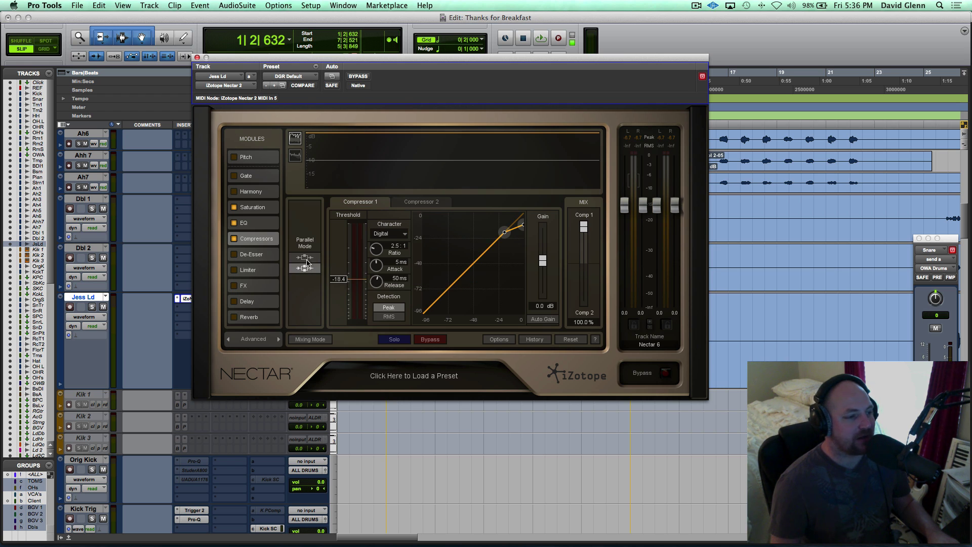
click(424, 203)
key(space)
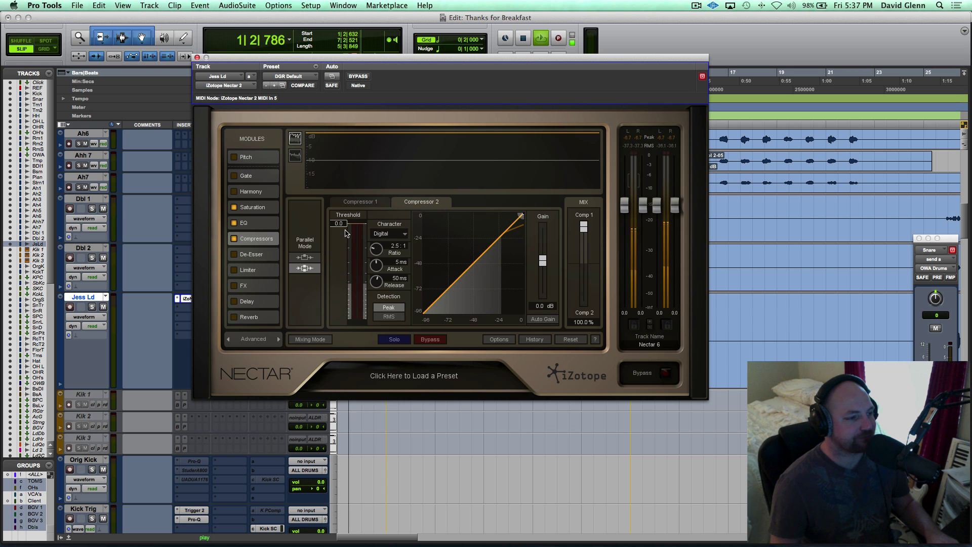
drag(340, 225, 319, 284)
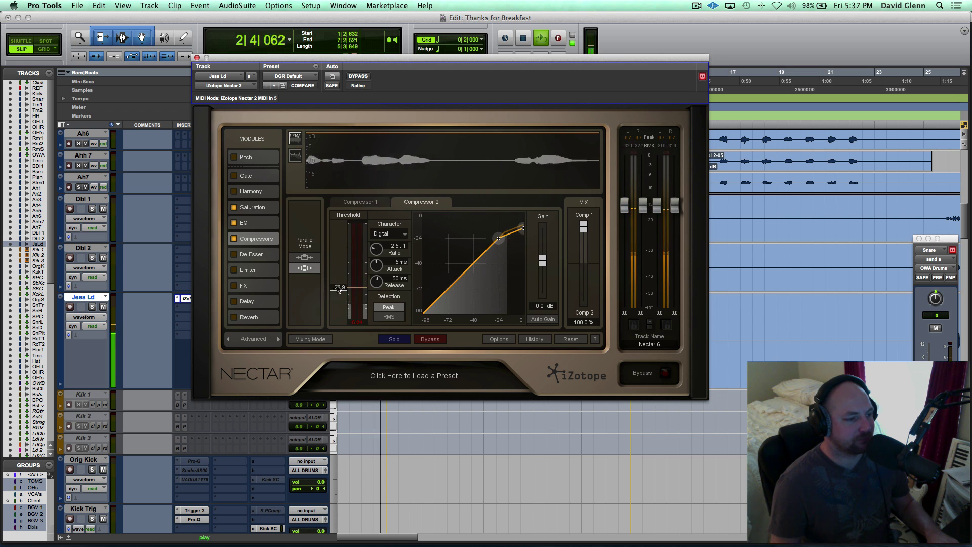
drag(319, 285, 338, 282)
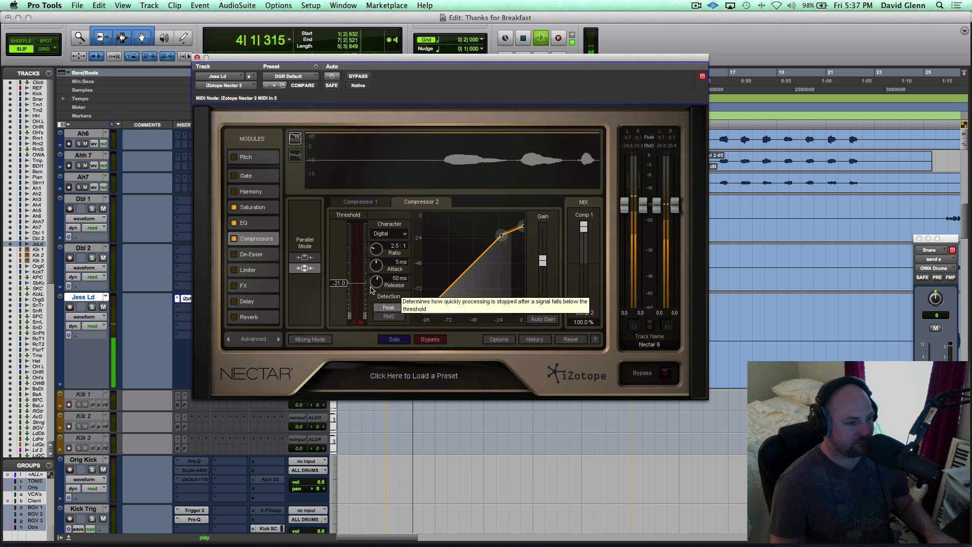
drag(338, 286, 336, 282)
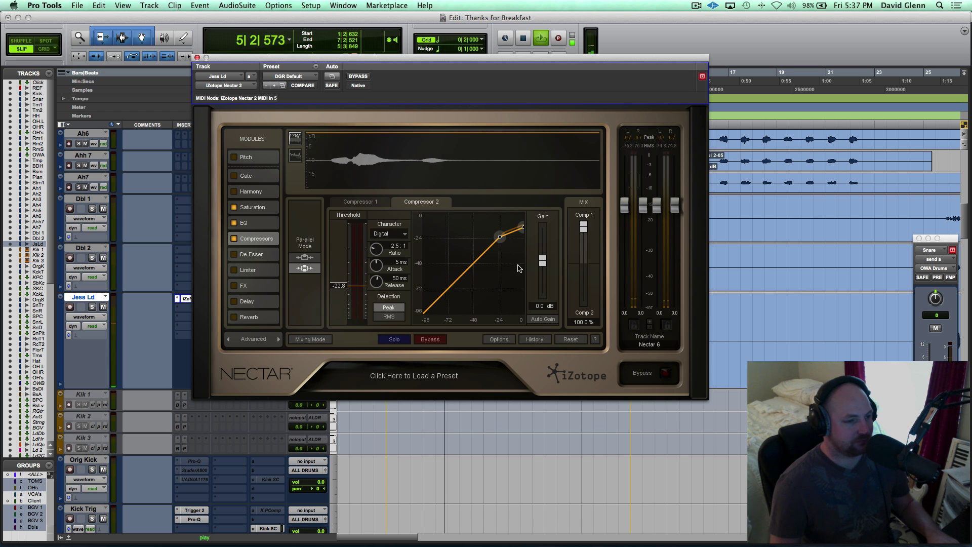
Adjust the blend between the two compressors, ending at an even balance.
drag(584, 234, 572, 246)
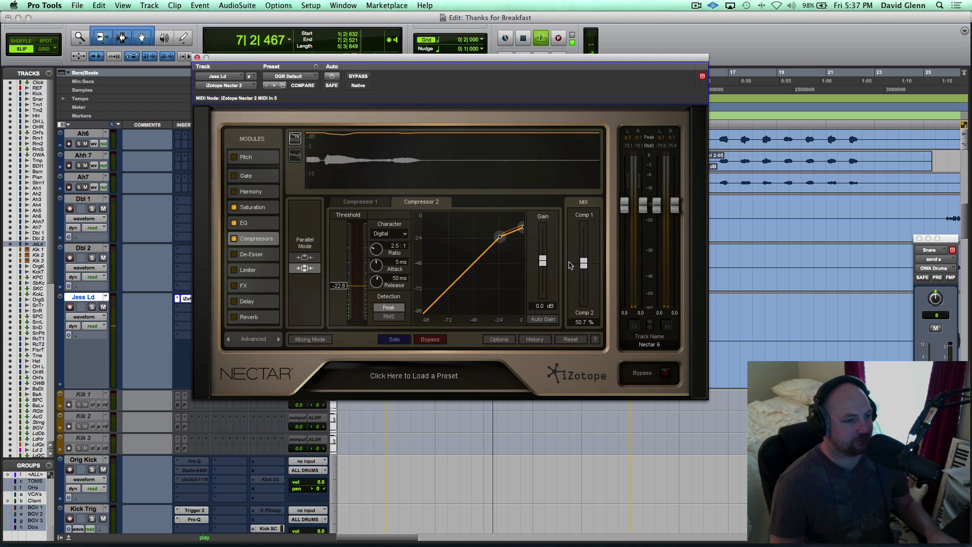
drag(569, 261, 568, 266)
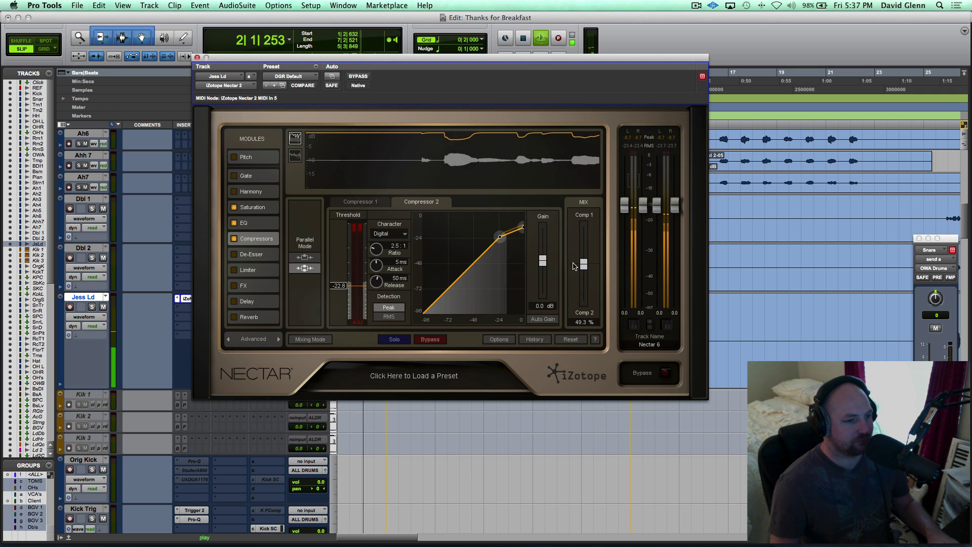
drag(583, 264, 584, 304)
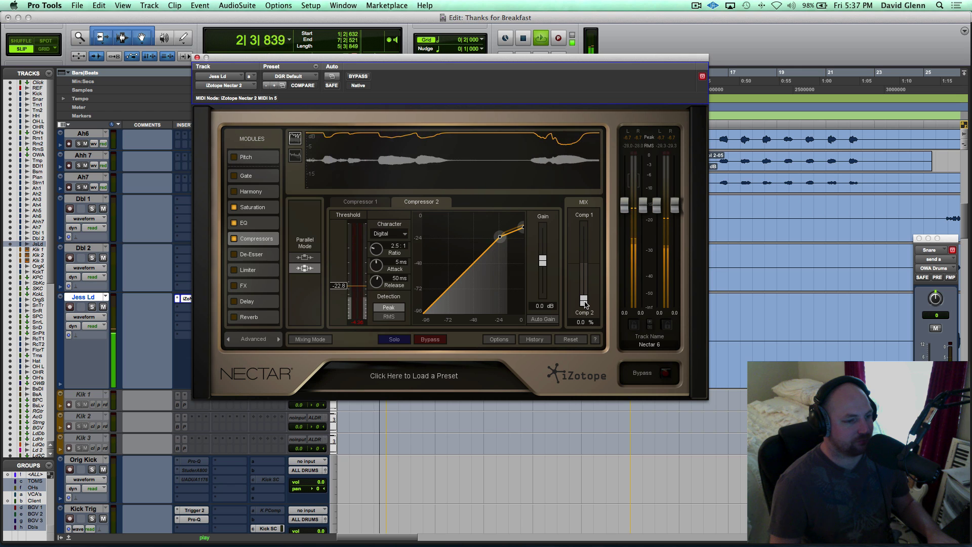
key(space)
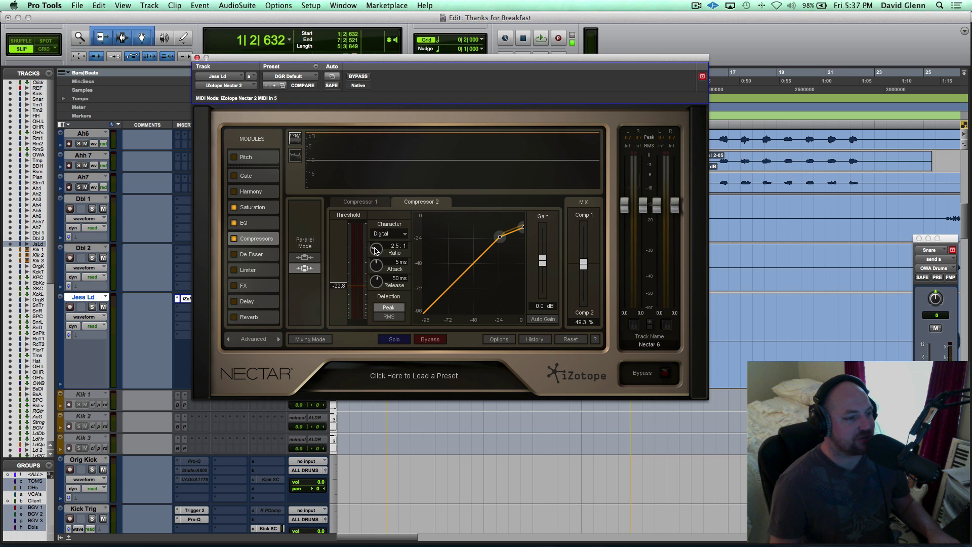
Set Compressor 2 to a 3.7:1 ratio with its threshold near -24.7 dB.
key(space)
drag(376, 250, 374, 247)
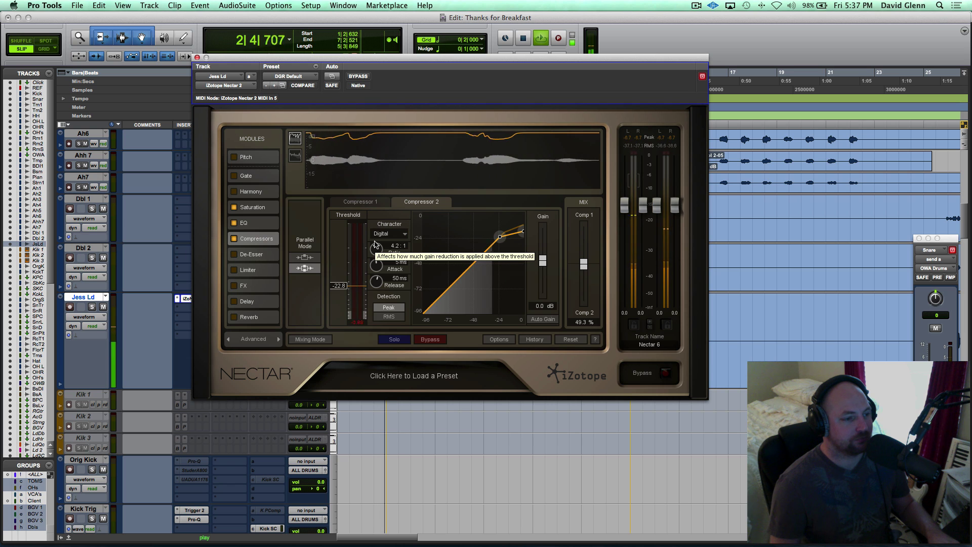
drag(337, 286, 337, 293)
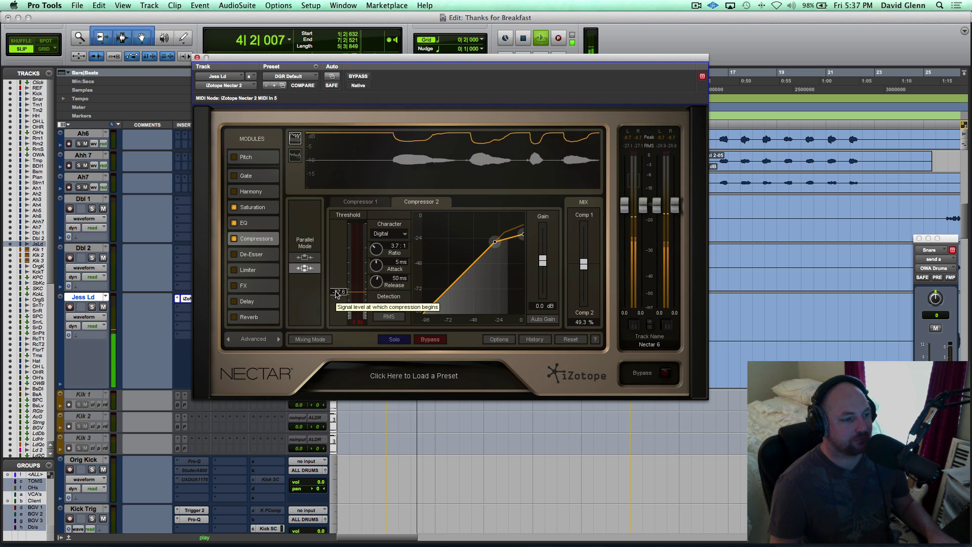
drag(337, 293, 336, 290)
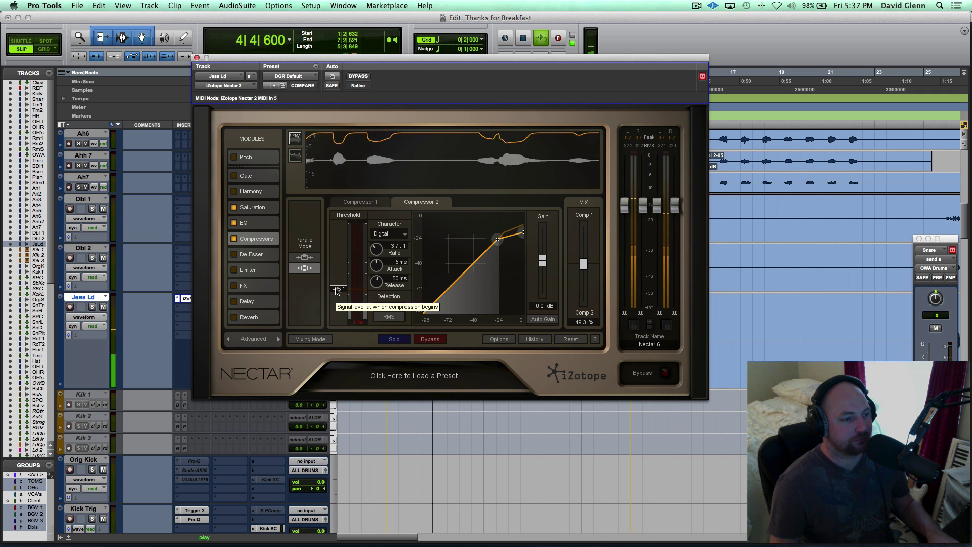
key(space)
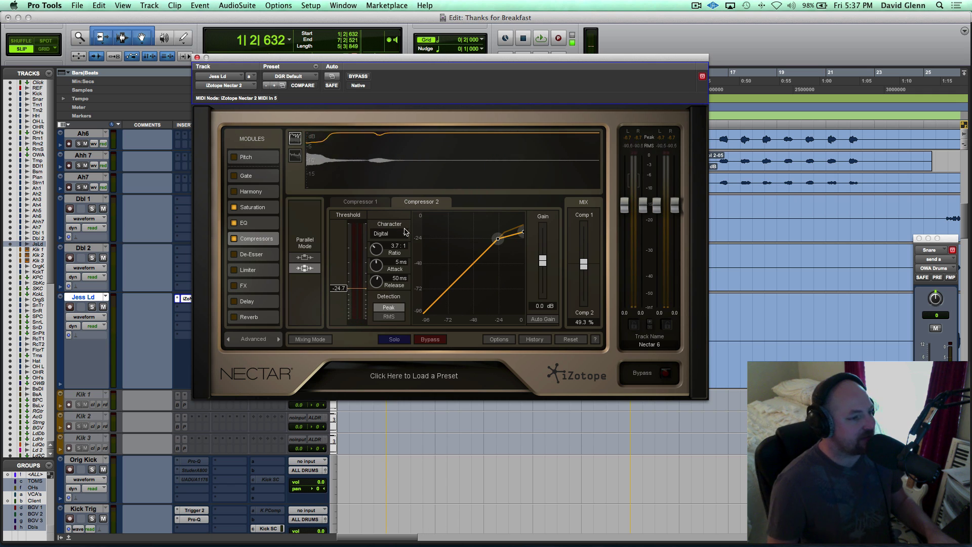
click(353, 203)
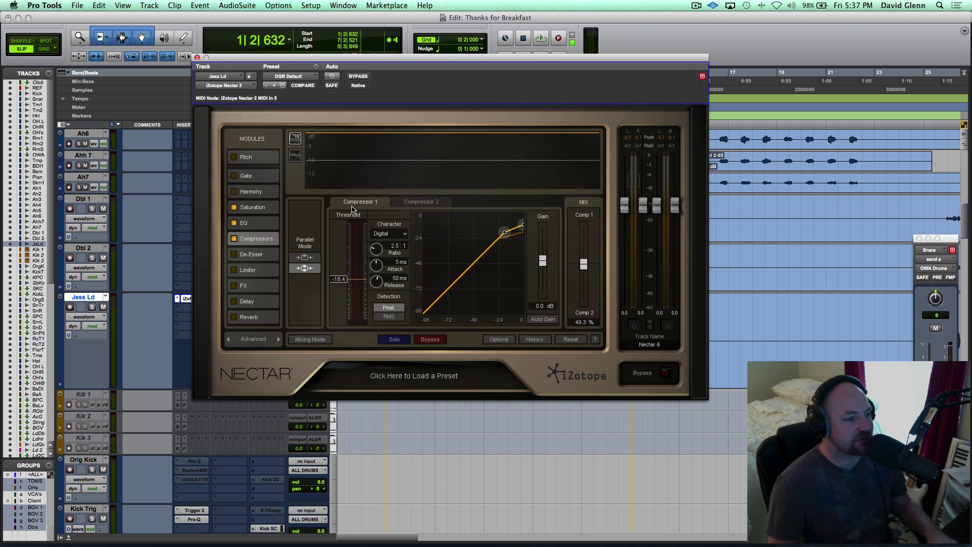
click(258, 255)
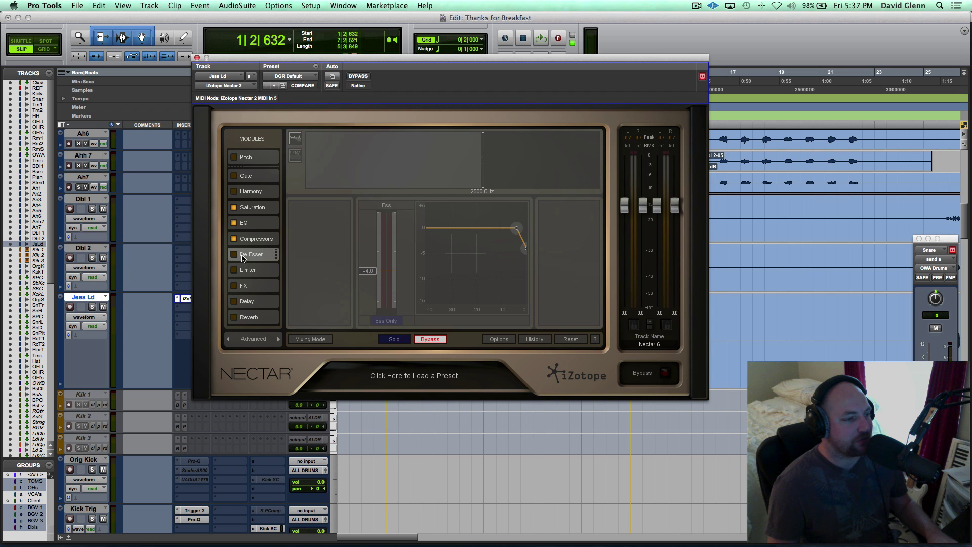
Move the De-Esser below the Limiter in Nectar's chain and show the Limiter settings.
mouse_move(252, 261)
mouse_down()
mouse_move(250, 291)
mouse_move(256, 278)
mouse_up()
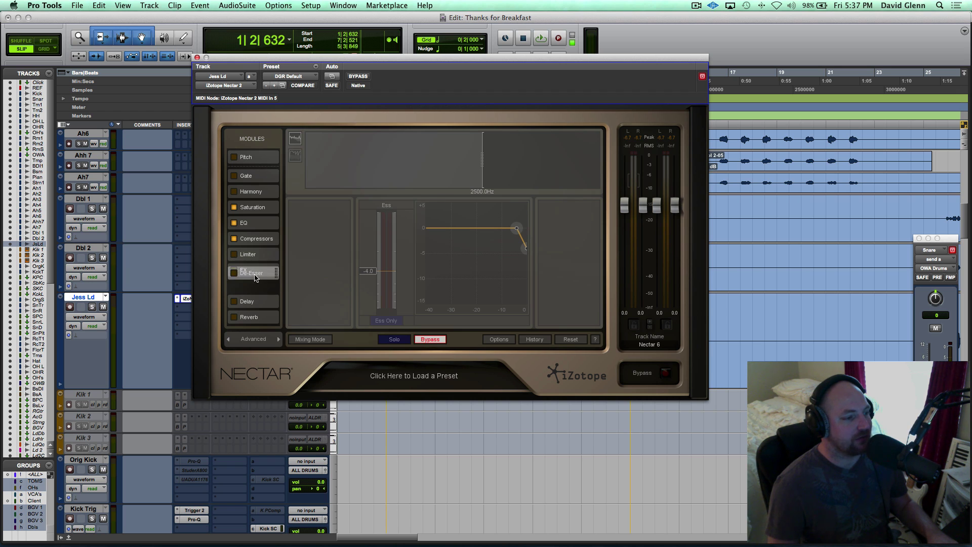
click(249, 258)
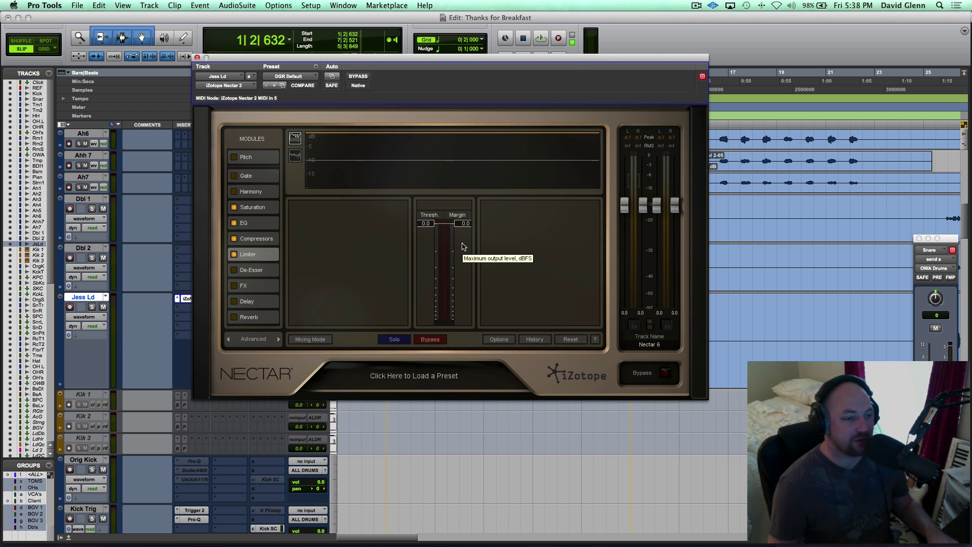
Lower the Limiter threshold to about -19.5 dB and its margin to -13.8 during playback.
key(space)
drag(426, 224, 420, 291)
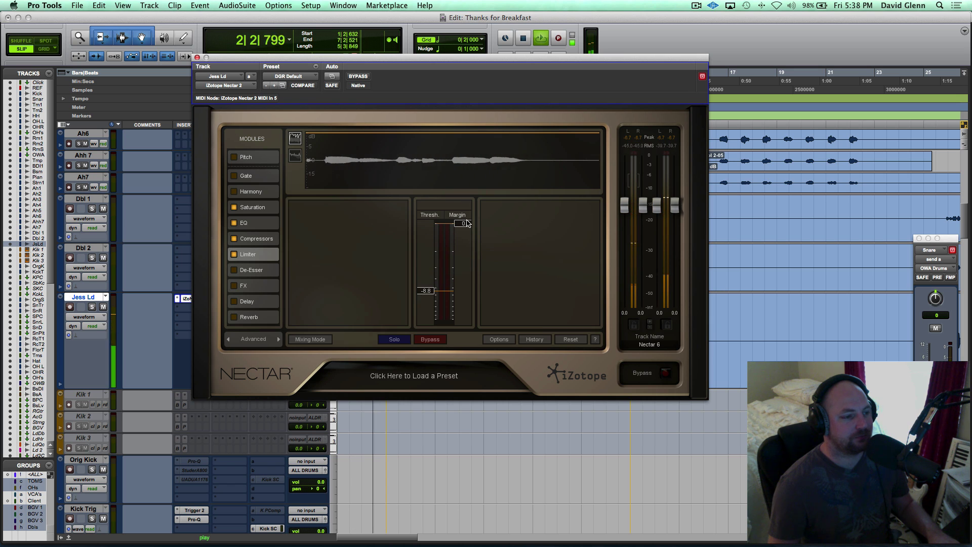
drag(460, 223, 461, 290)
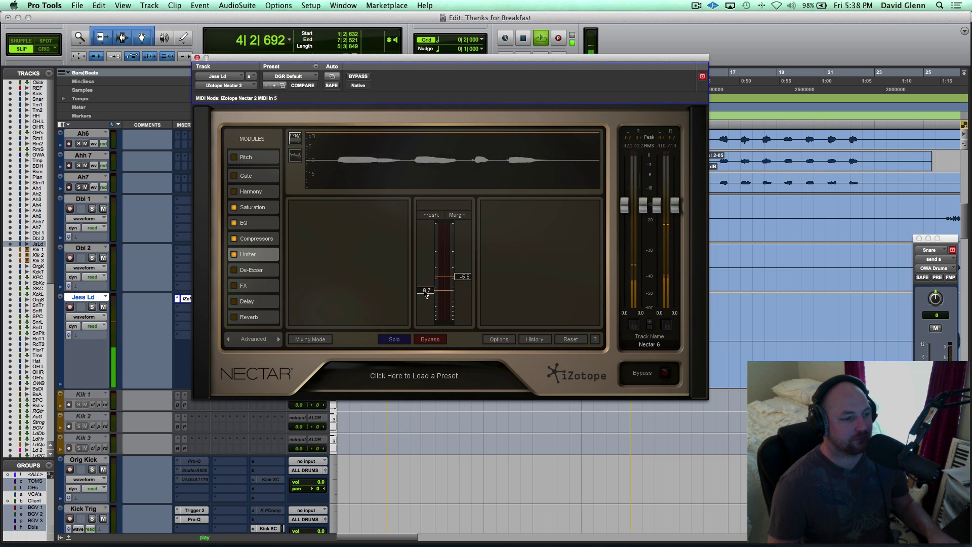
mouse_move(425, 293)
mouse_down()
mouse_move(419, 305)
mouse_move(427, 309)
mouse_up()
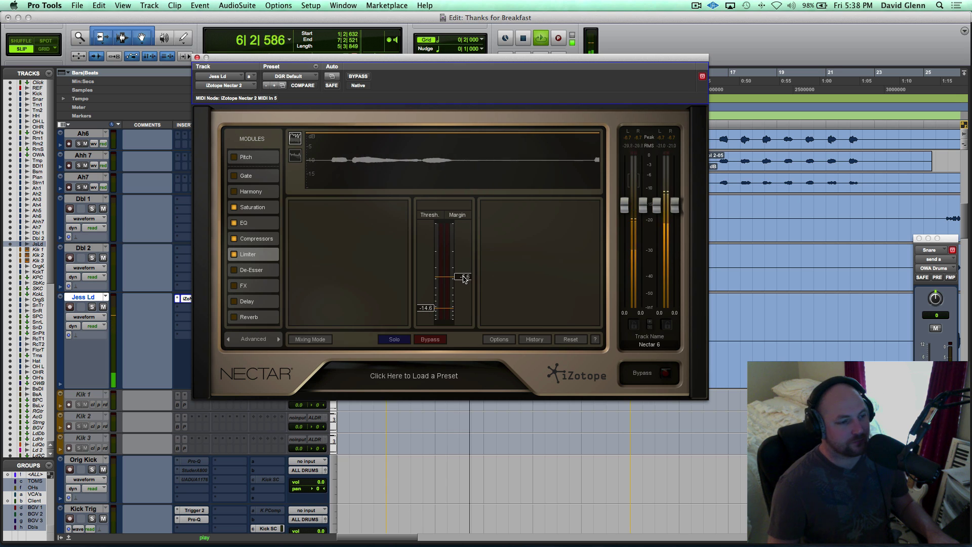
drag(462, 276, 458, 307)
key(space)
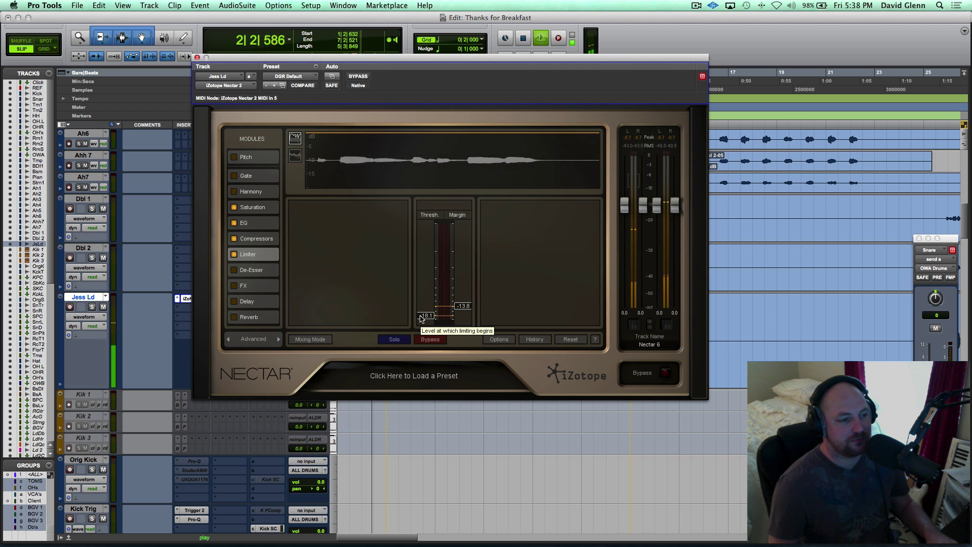
drag(422, 319, 424, 323)
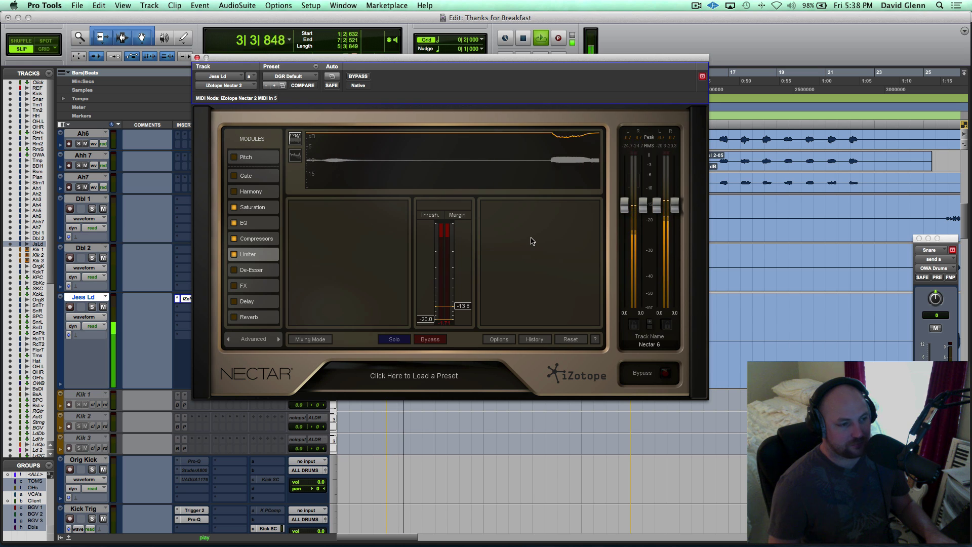
drag(425, 322, 422, 319)
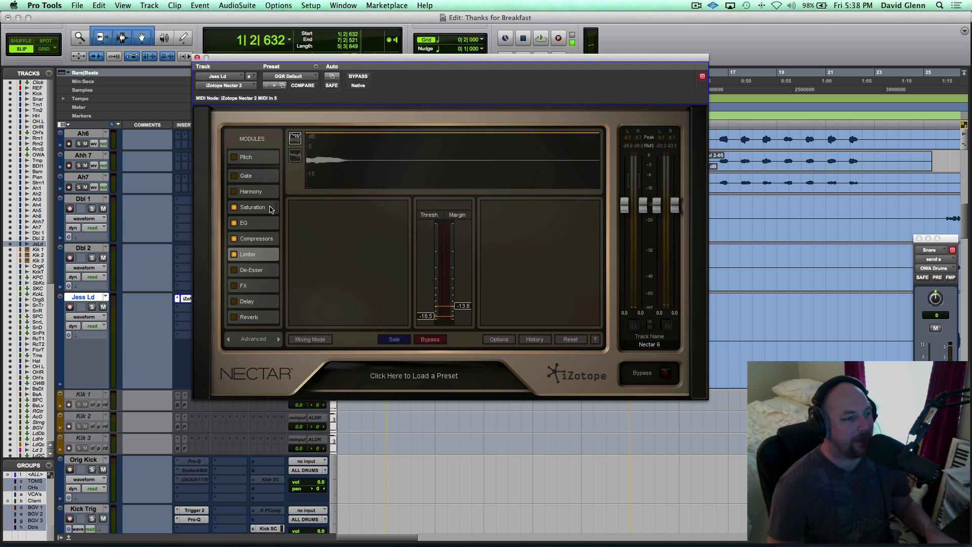
Play the vocal with Nectar bypassed, then re-enable the plug-in and stop playback.
click(358, 76)
key(space)
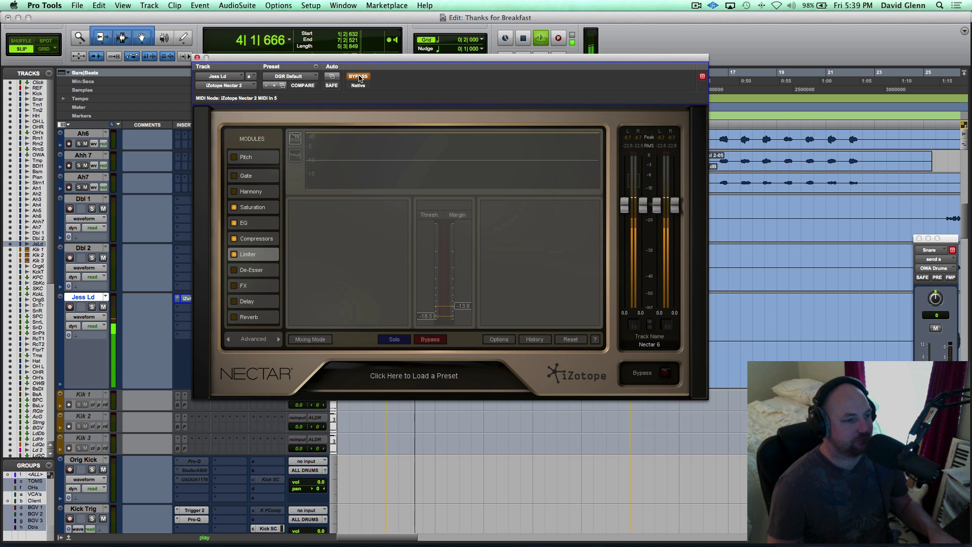
click(360, 78)
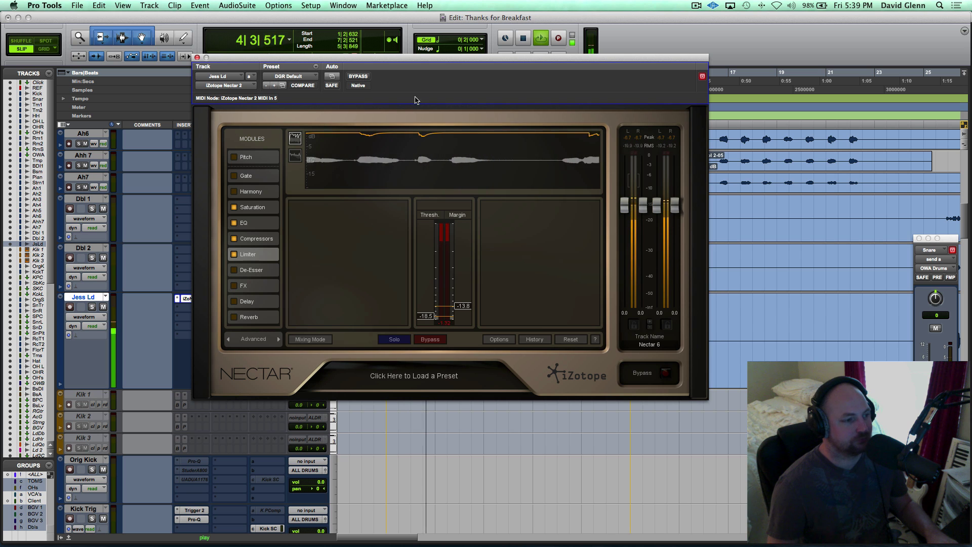
key(space)
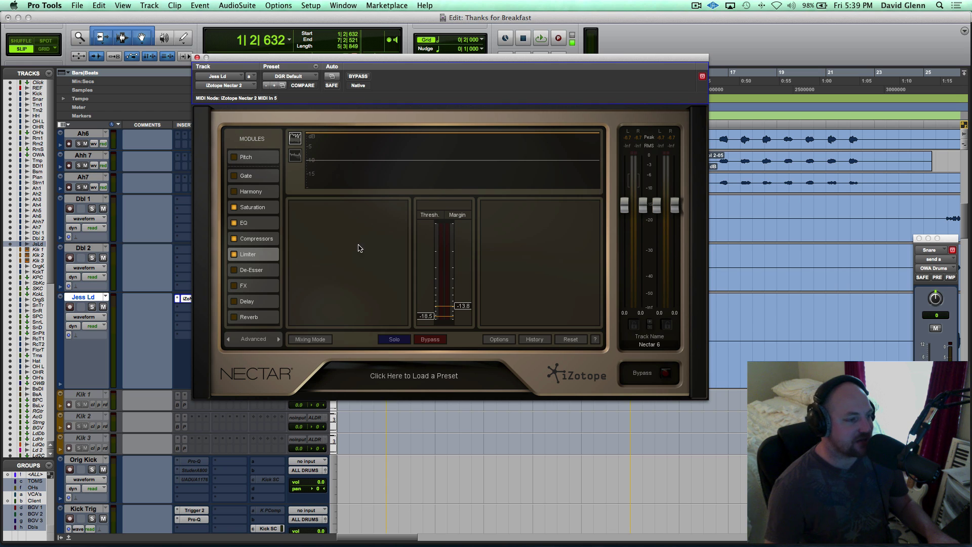
Enable the De-Esser and boost the EQ's high shelf by about 3 dB.
click(254, 272)
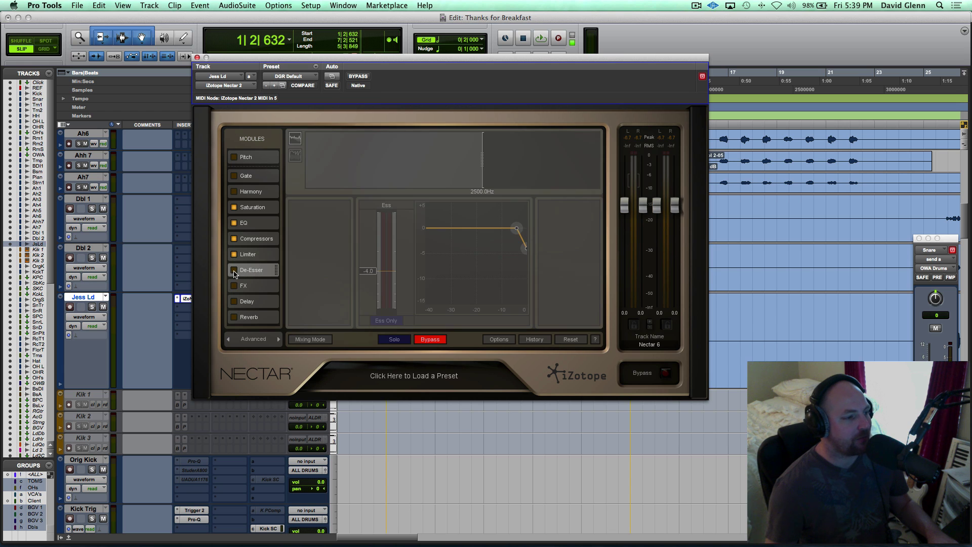
click(235, 273)
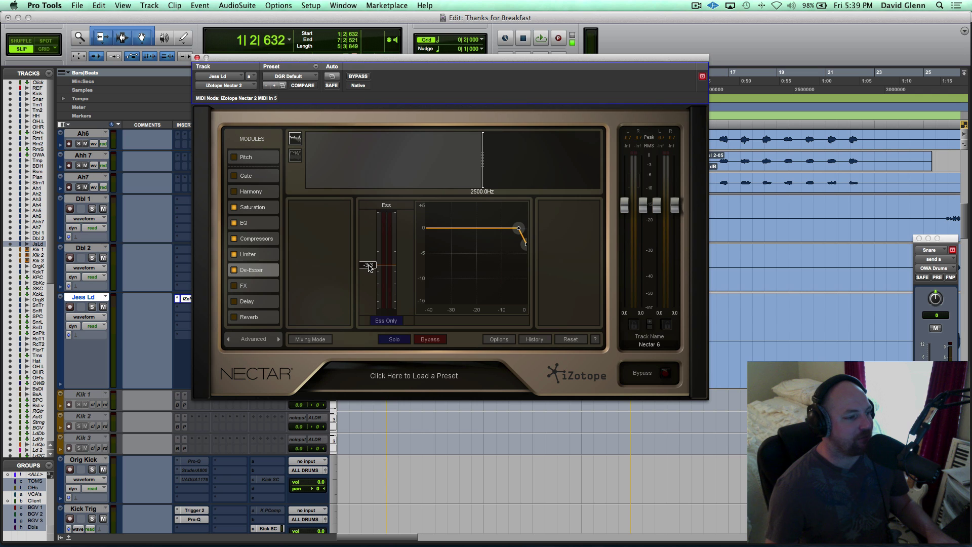
click(248, 222)
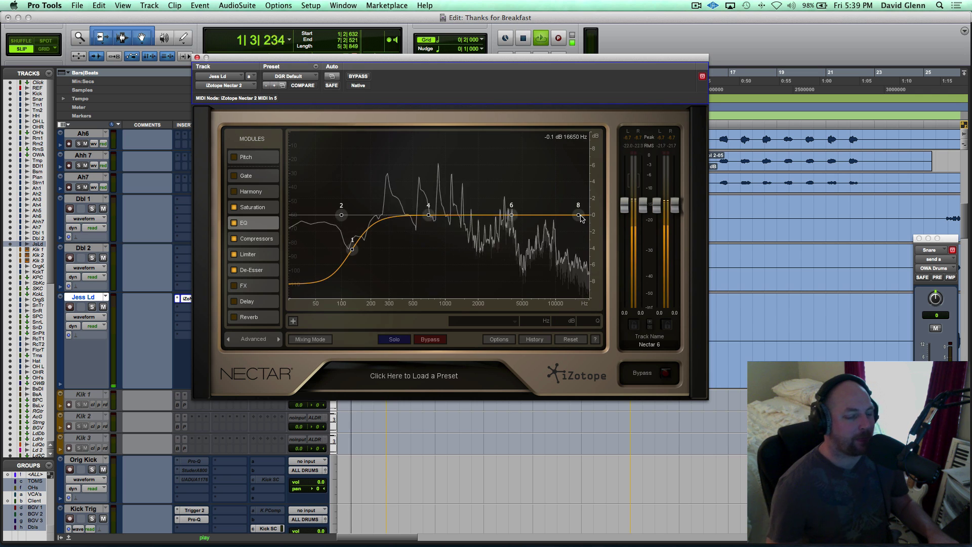
mouse_move(579, 216)
mouse_down()
mouse_move(596, 189)
mouse_move(570, 191)
mouse_up()
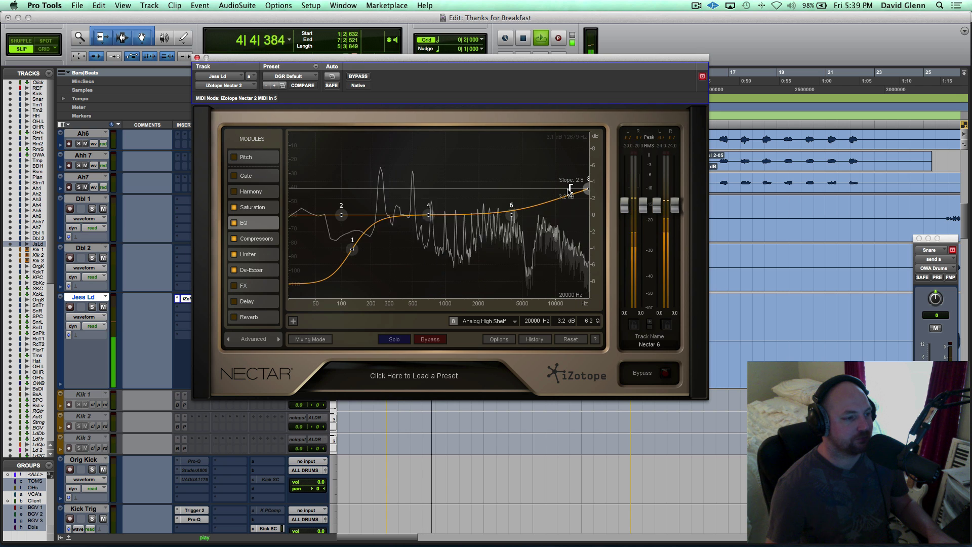
Fine-tune the De-Esser threshold to about -3.3.
click(251, 270)
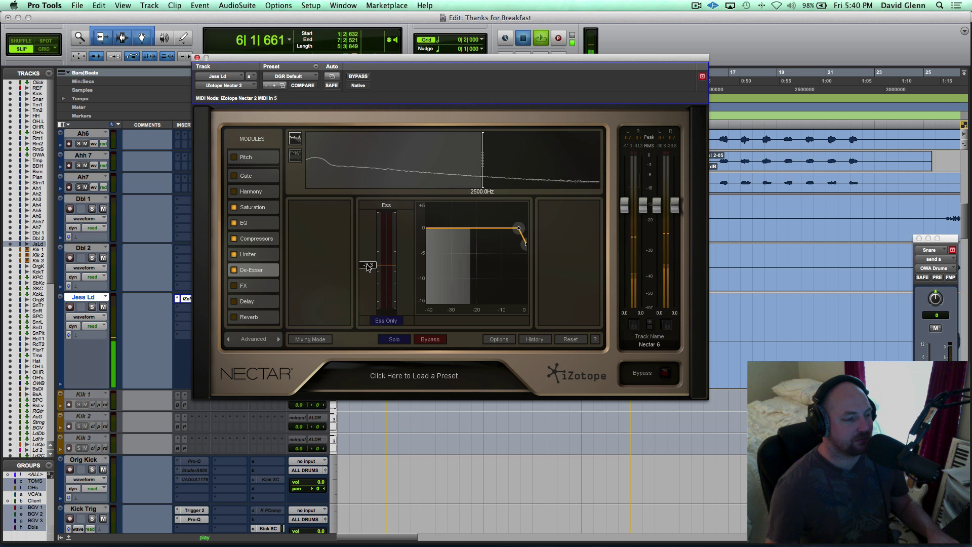
drag(367, 269, 367, 271)
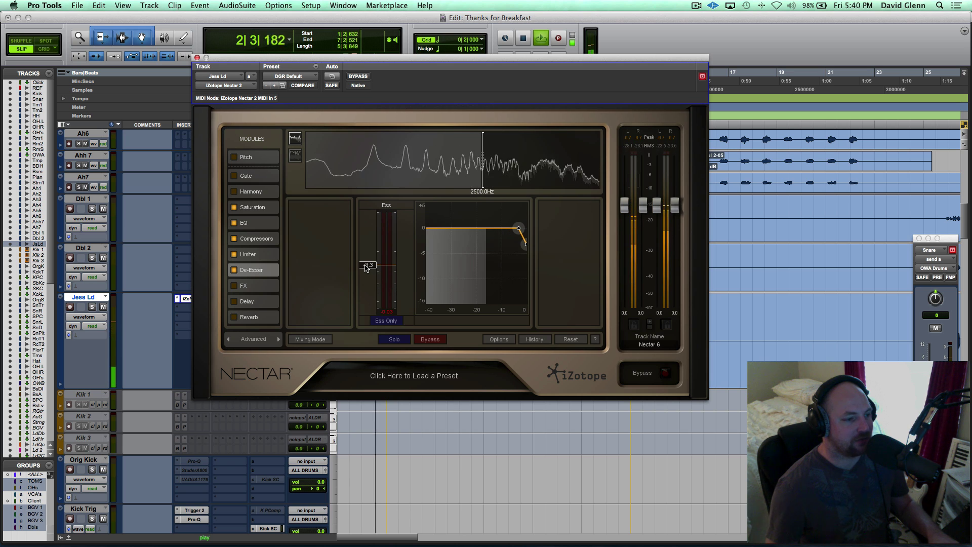
key(space)
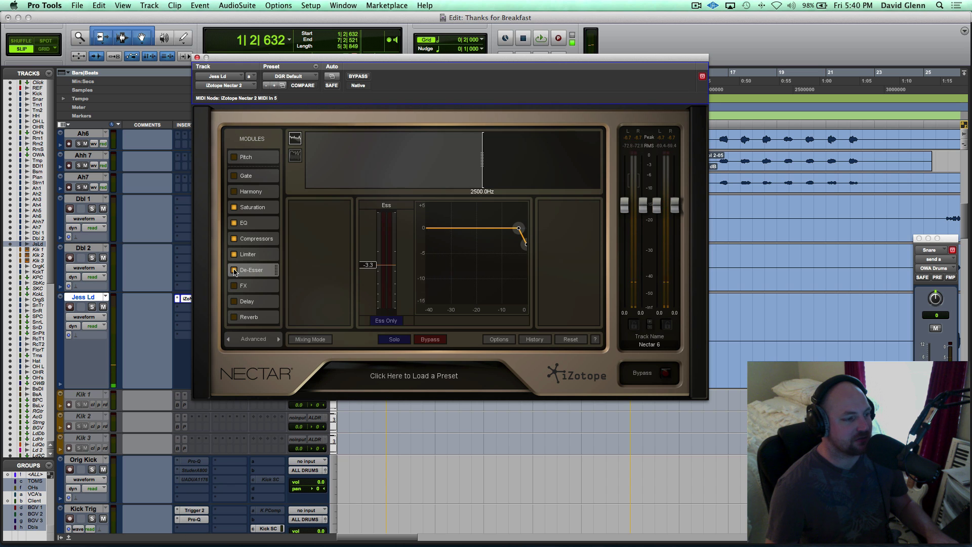
Compare the vocal with the De-Esser bypassed and re-enabled.
click(235, 271)
key(space)
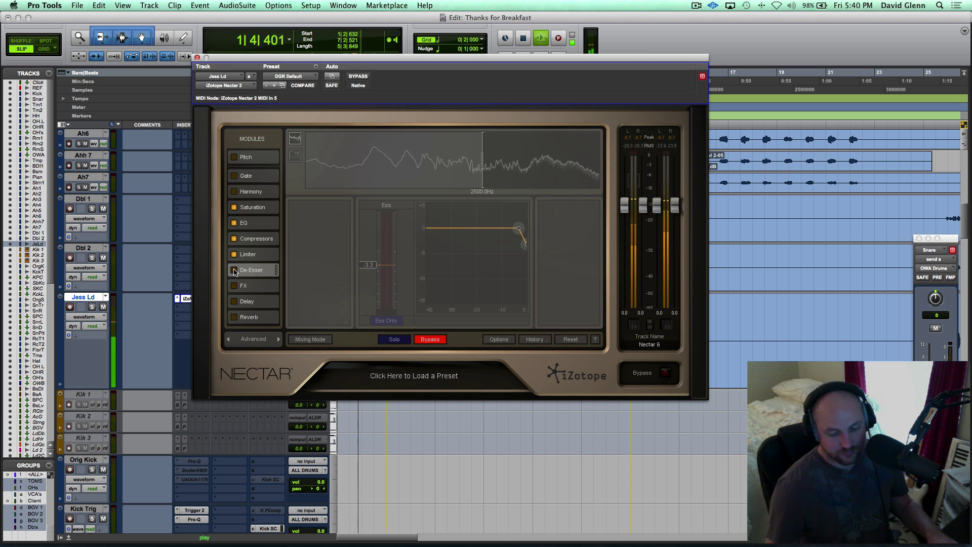
key(space)
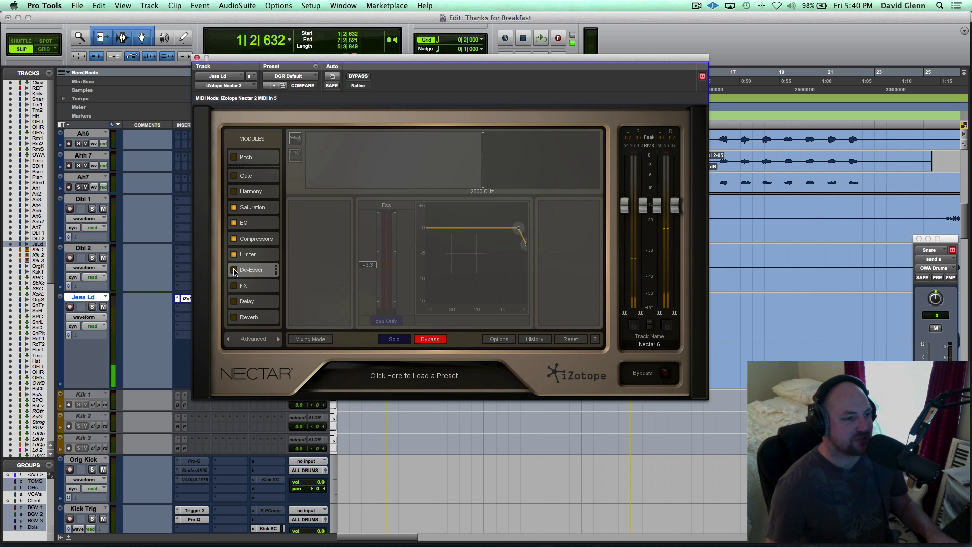
click(234, 271)
key(space)
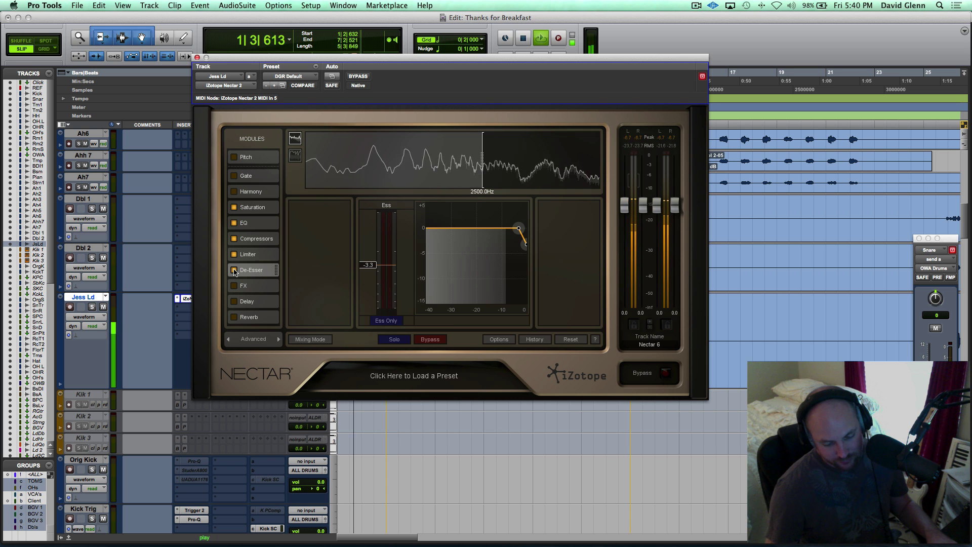
key(space)
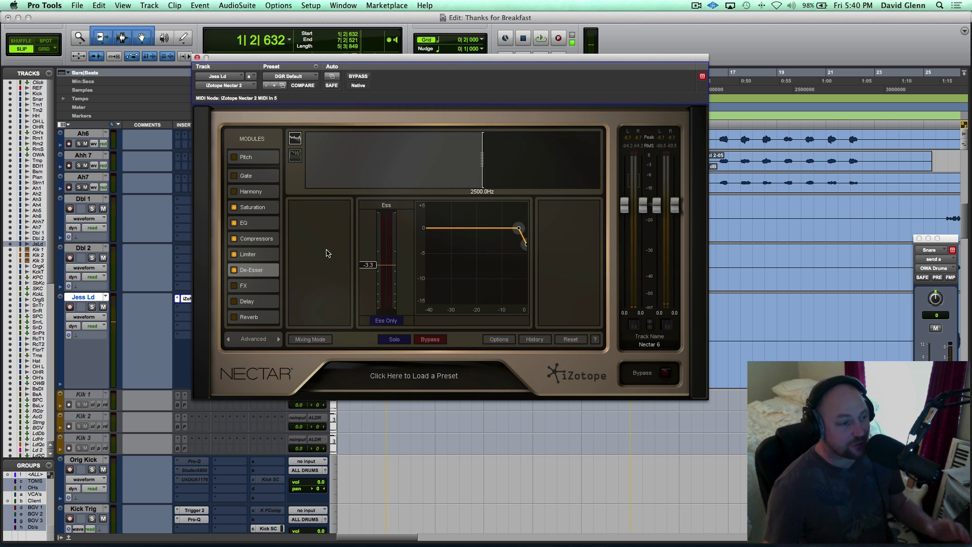
click(257, 285)
Enable Nectar's FX module and raise the chorus Modulate send to about 25.5%.
click(235, 286)
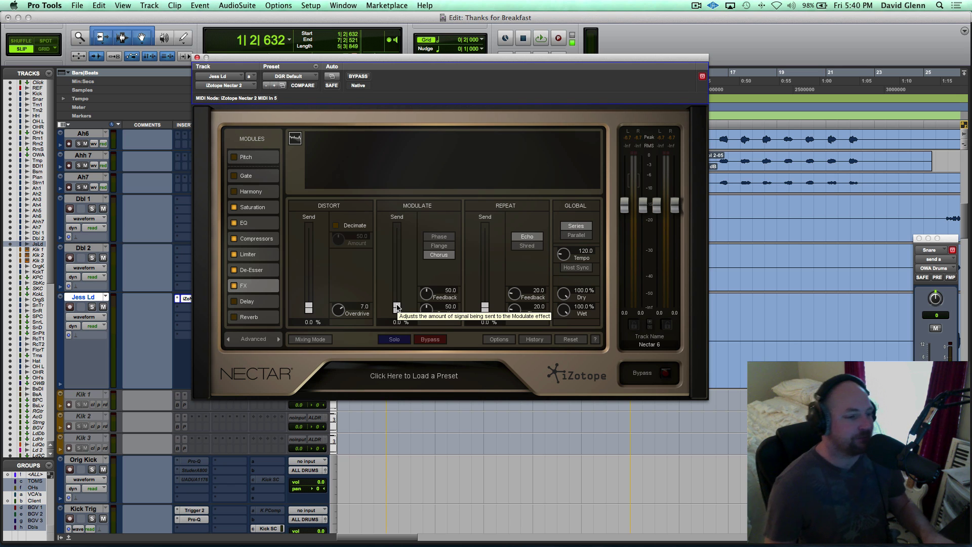
mouse_move(396, 307)
mouse_down()
mouse_move(396, 257)
mouse_move(396, 285)
mouse_up()
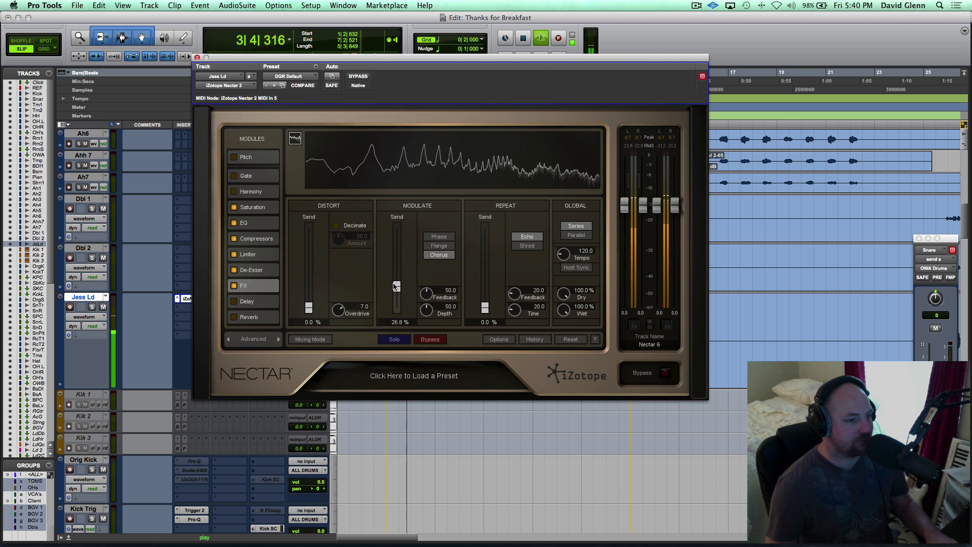
drag(395, 287, 395, 288)
key(space)
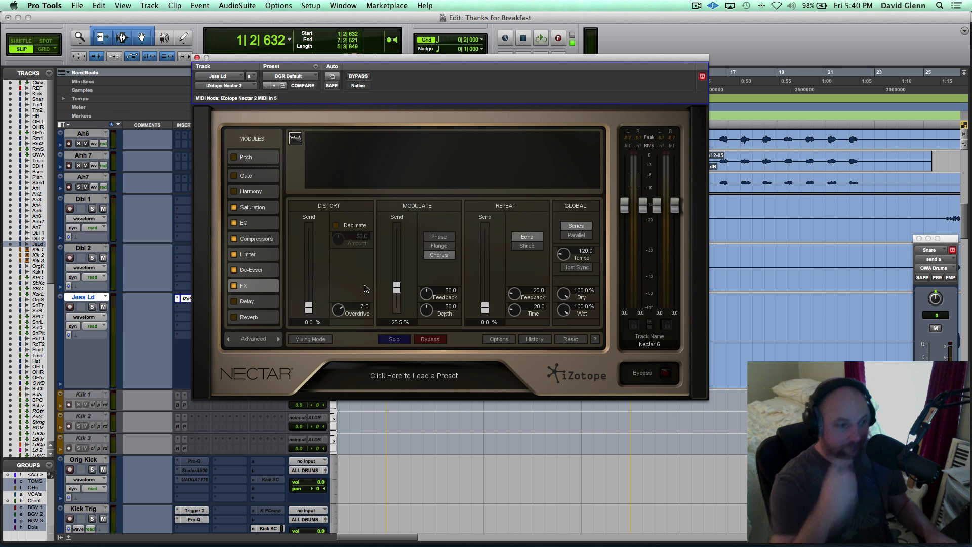
Compare FX bypassed versus active, then trim the Modulate send to 23.6%.
click(235, 289)
key(space)
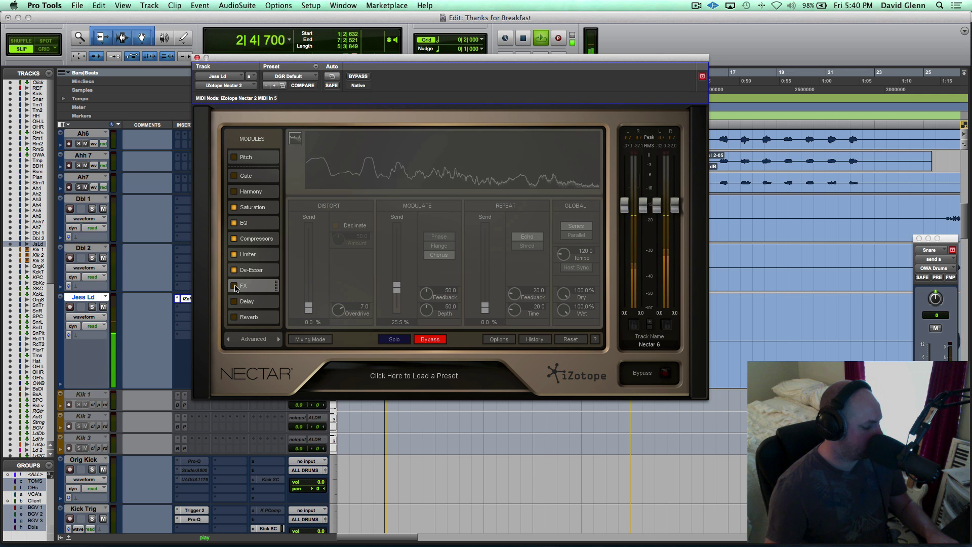
key(space)
click(236, 287)
key(space)
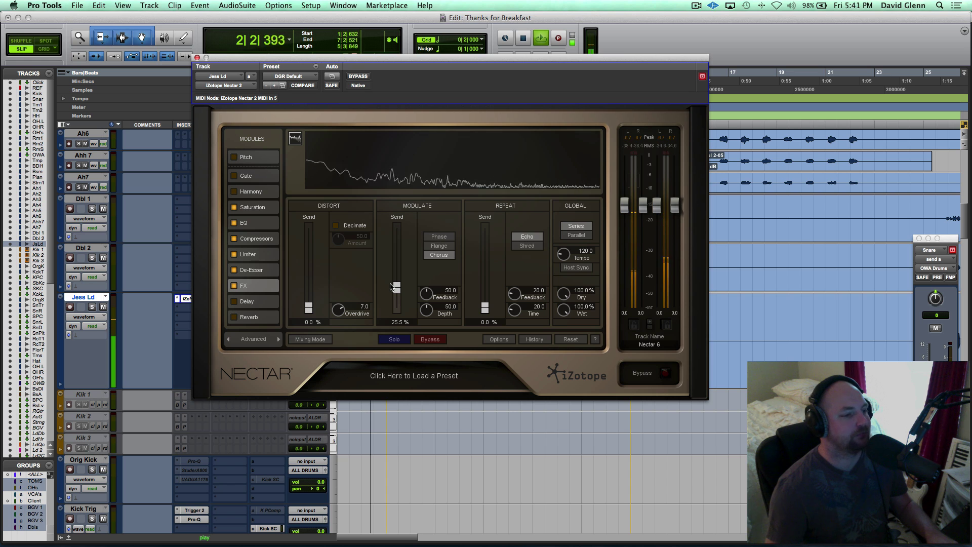
drag(396, 289, 396, 292)
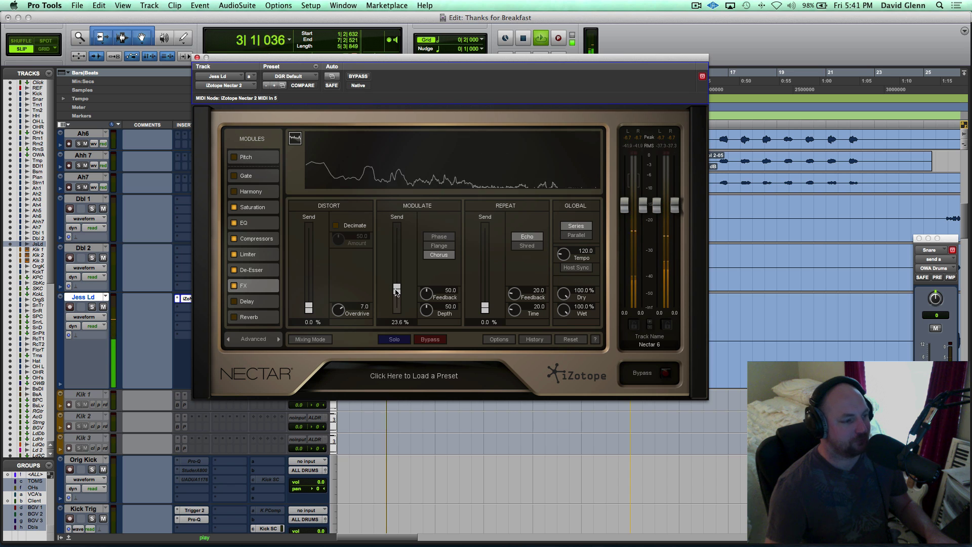
key(space)
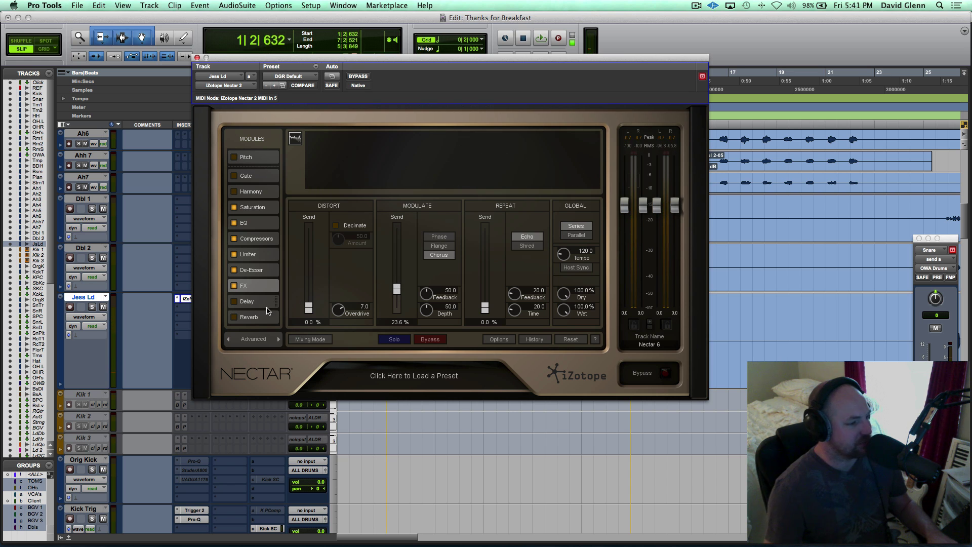
click(249, 301)
Enable Nectar's Delay with modulation at depth 75 and rate 0.2, then play it.
click(235, 302)
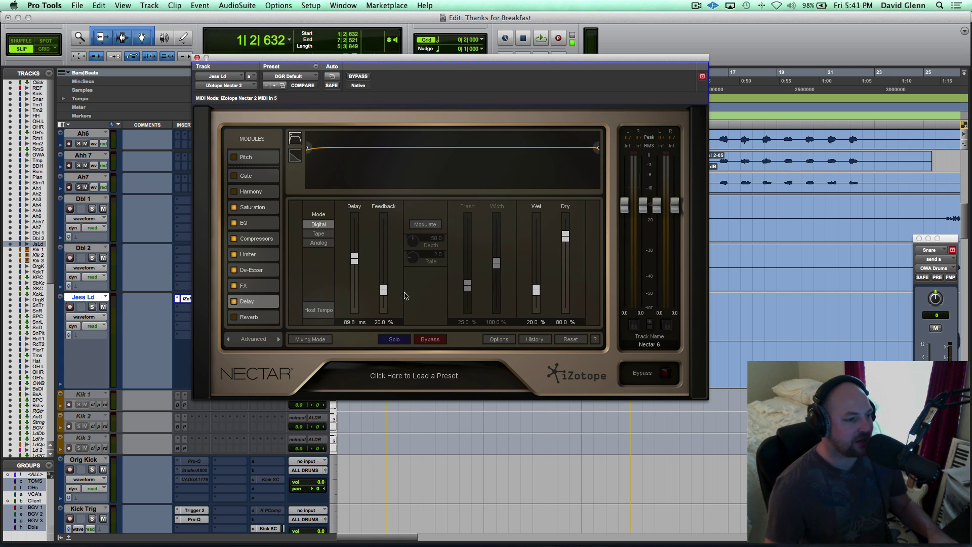
click(426, 227)
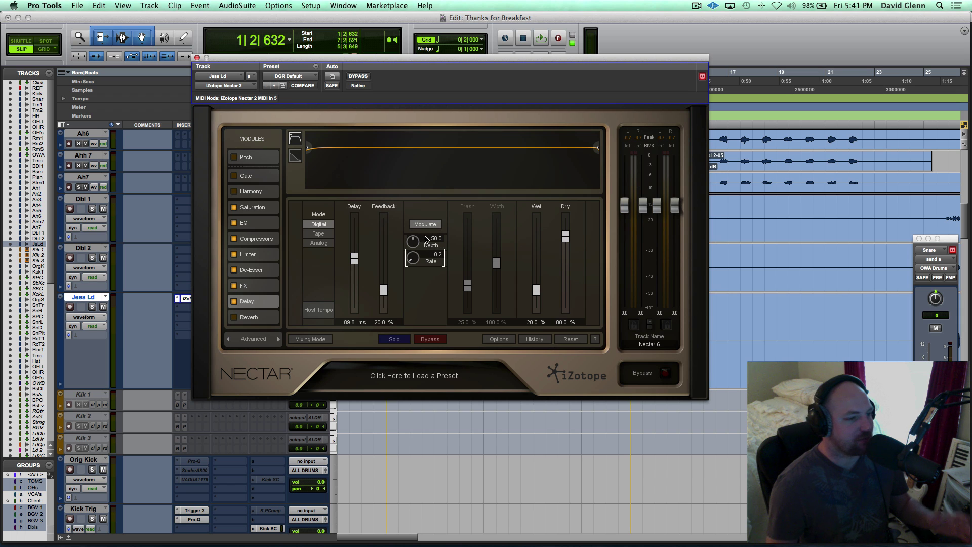
drag(412, 247, 413, 237)
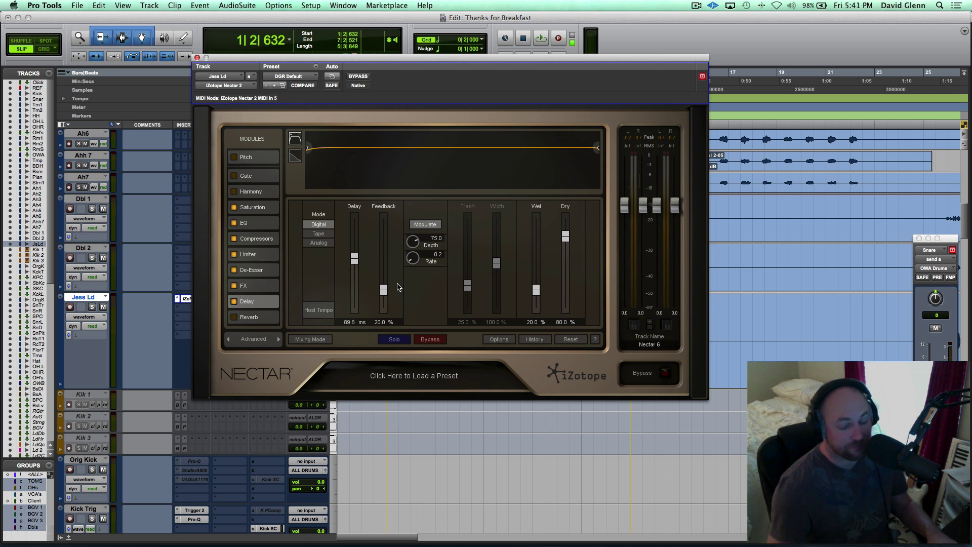
key(space)
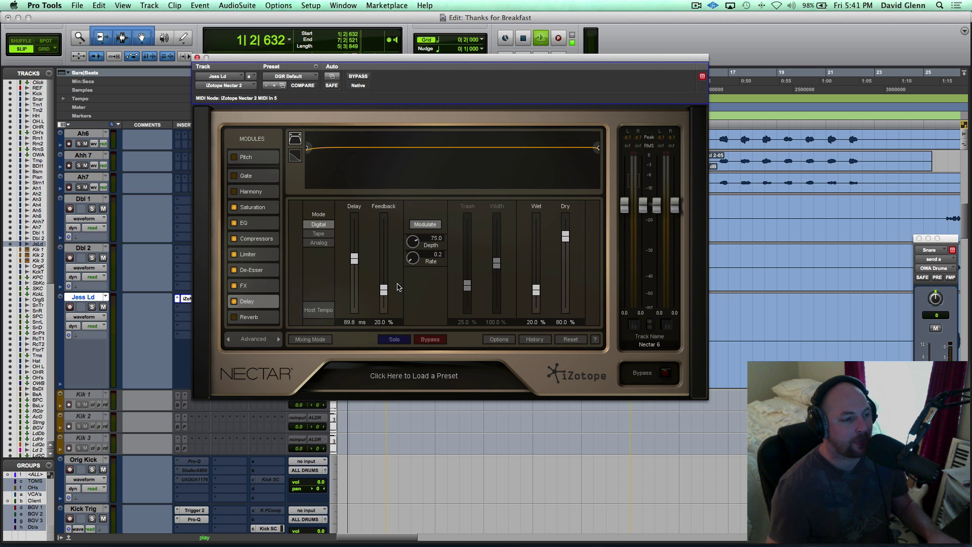
scroll(354, 257, up, 3)
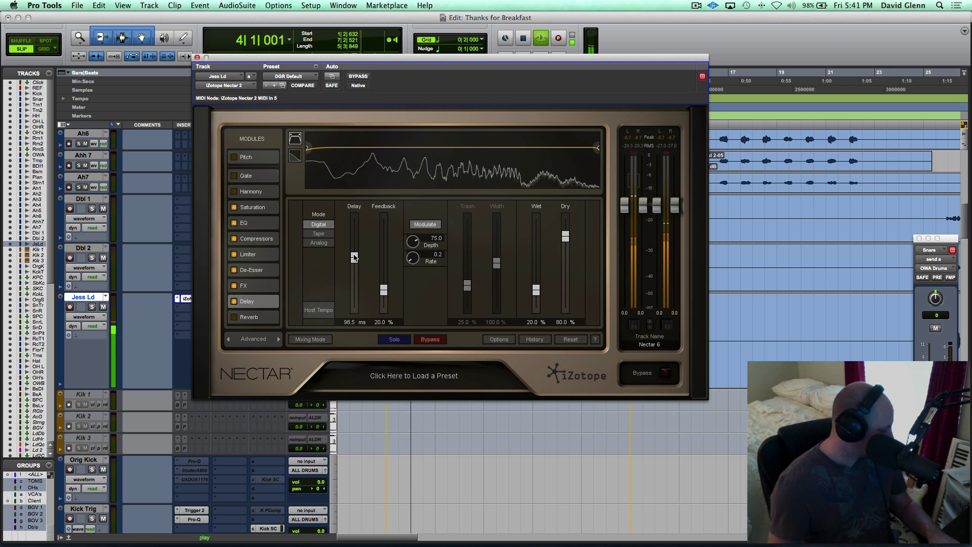
scroll(354, 257, down, 3)
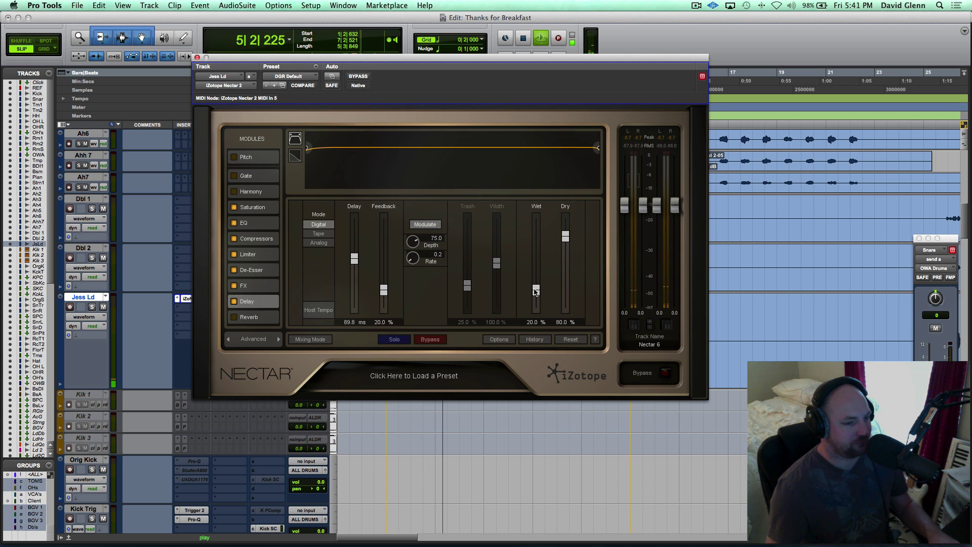
scroll(535, 292, down, 1)
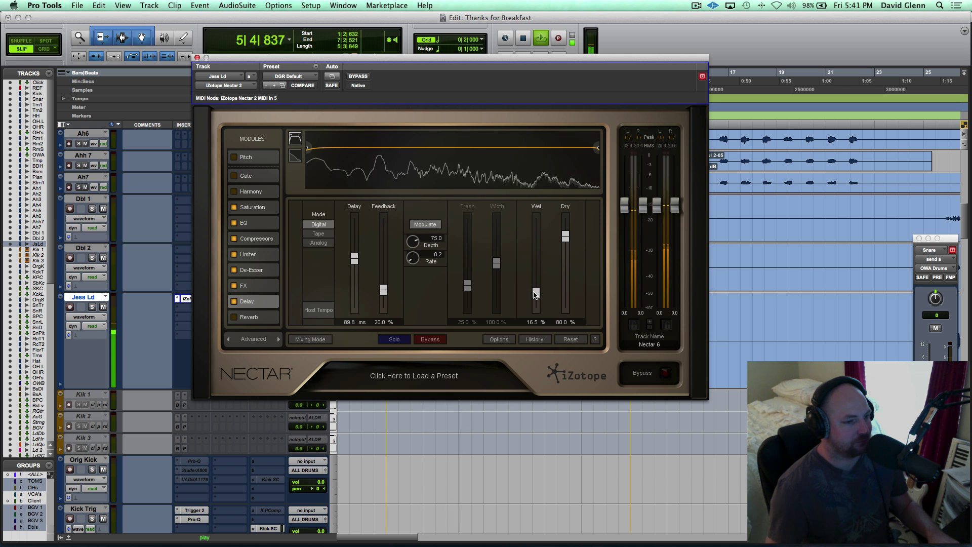
scroll(534, 294, down, 1)
Raise the delay feedback to 25.6% and lower its wet level to 9.7%.
mouse_move(384, 291)
mouse_down()
mouse_move(383, 266)
mouse_move(382, 285)
mouse_up()
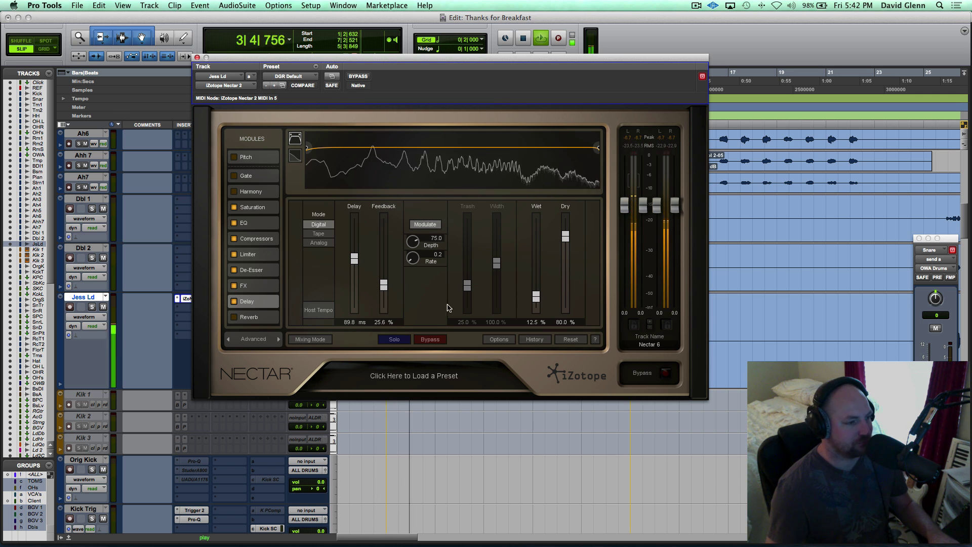
key(space)
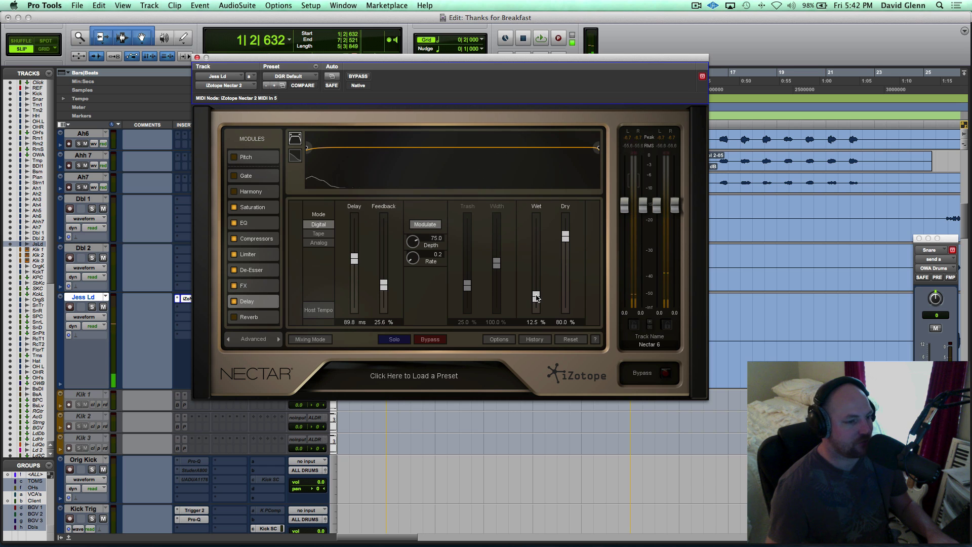
drag(536, 296, 535, 298)
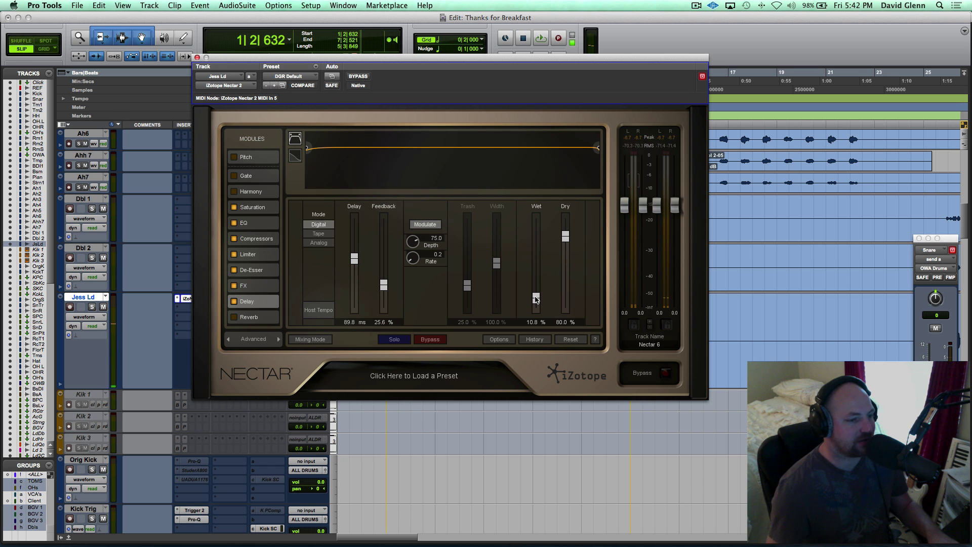
Compare the vocal with the delay module bypassed and back on, then stop playback.
key(space)
click(235, 302)
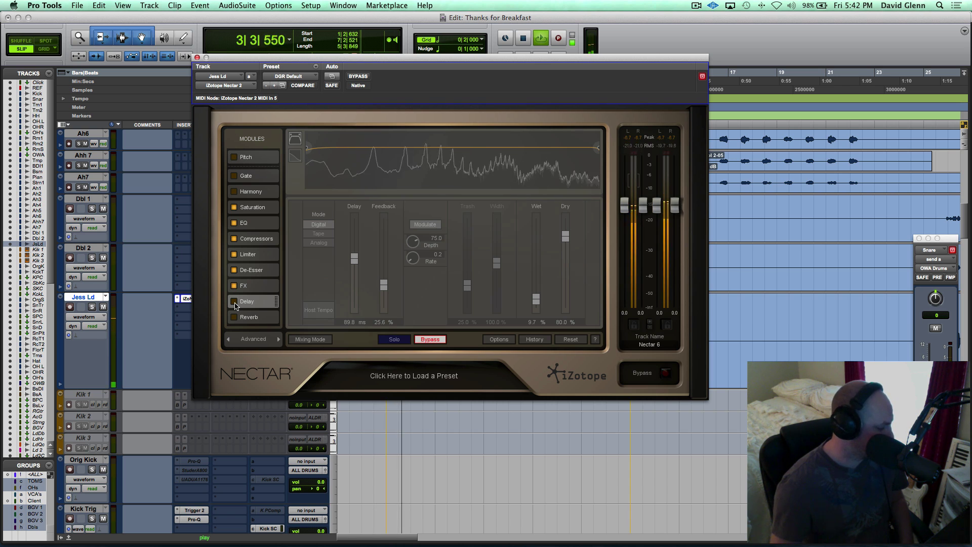
click(234, 301)
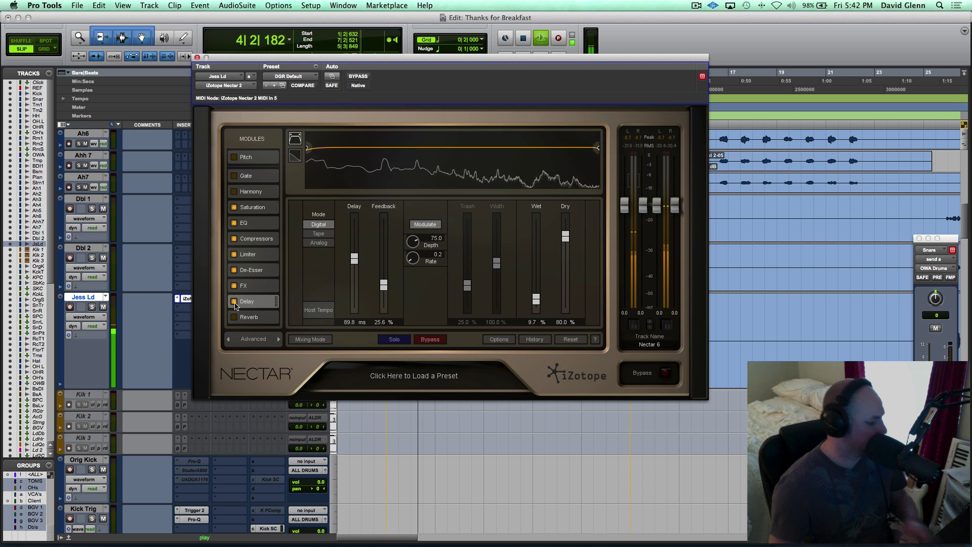
key(space)
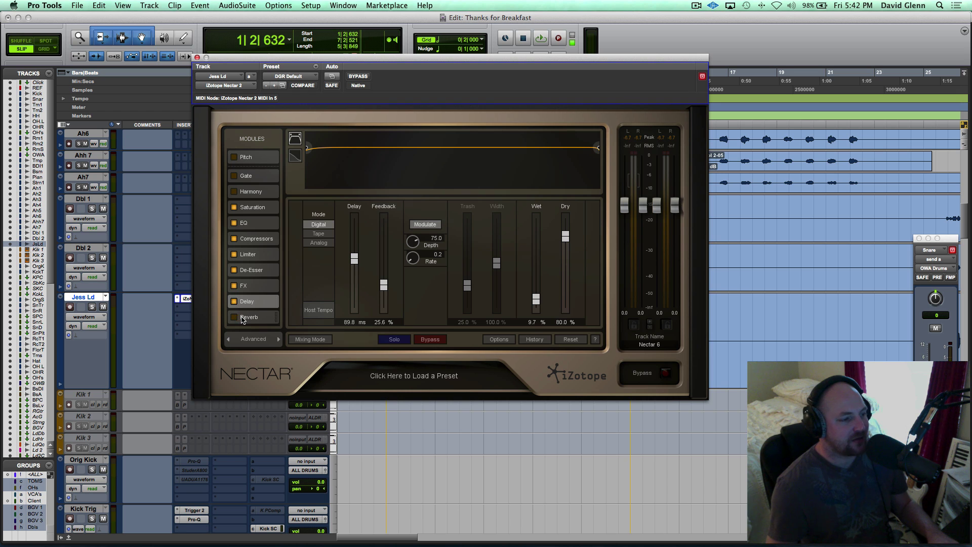
Show Nectar's Reverb module (0 ms pre-delay, 1.8 s decay, 72.2% wet) and audition it.
click(241, 319)
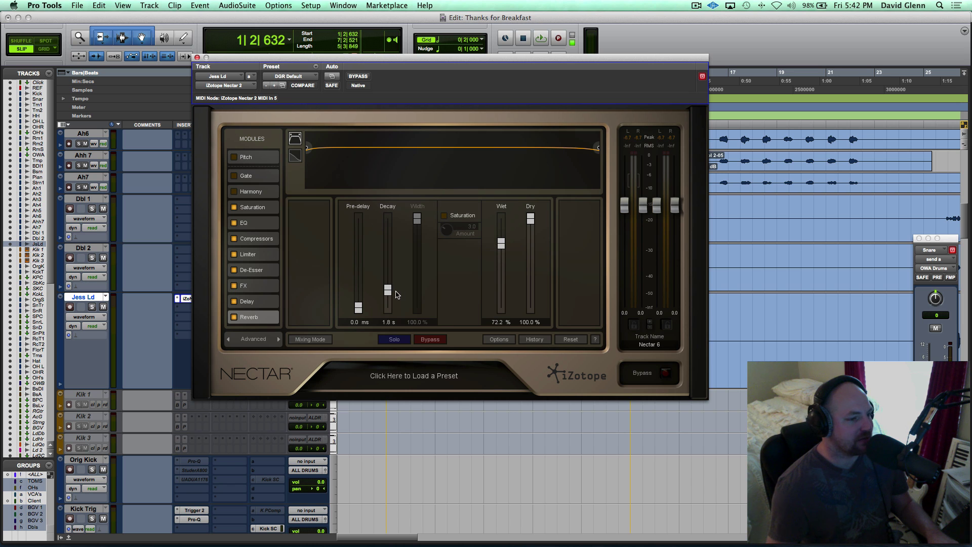
key(space)
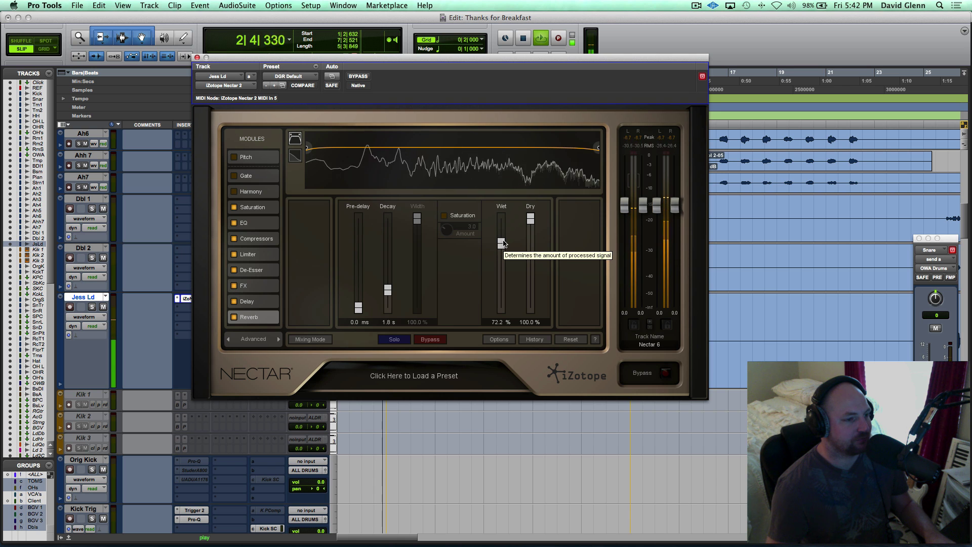
key(space)
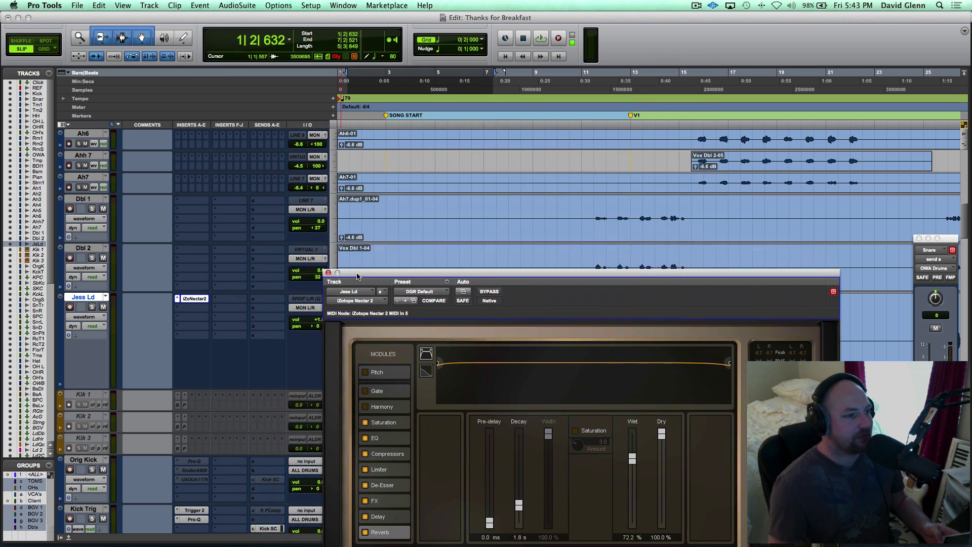
Move the Nectar window down and set the reverb pre-delay to 50 ms.
mouse_move(216, 60)
mouse_down()
mouse_move(363, 168)
mouse_move(392, 161)
mouse_up()
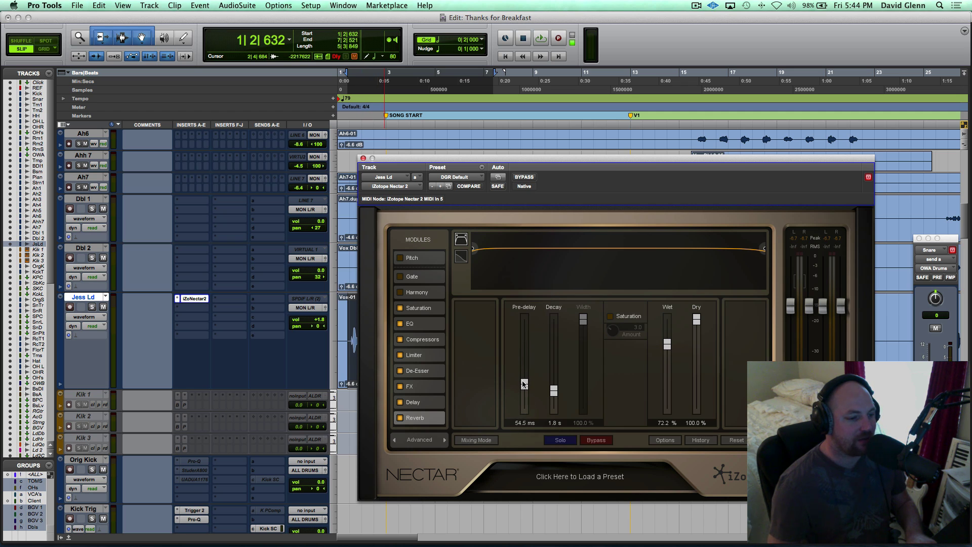
drag(522, 384, 522, 385)
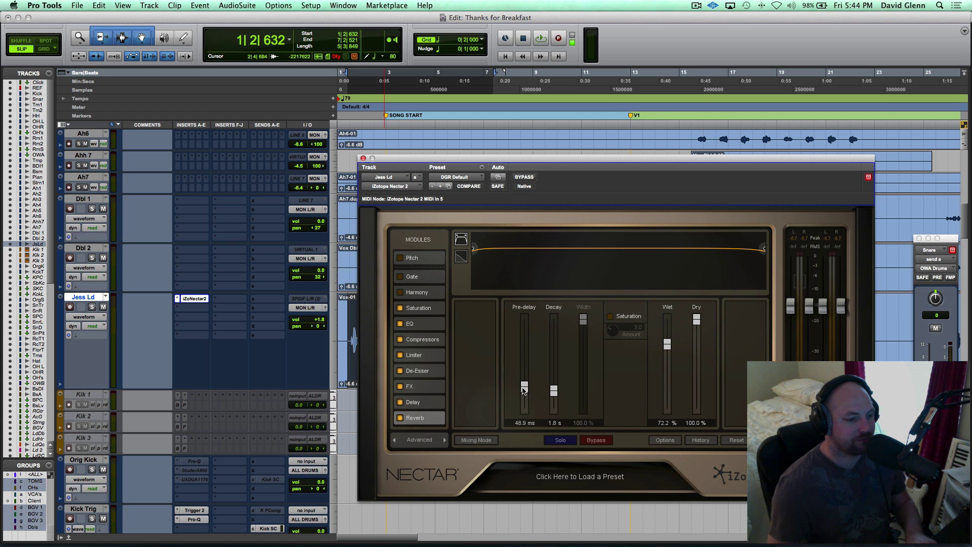
key(space)
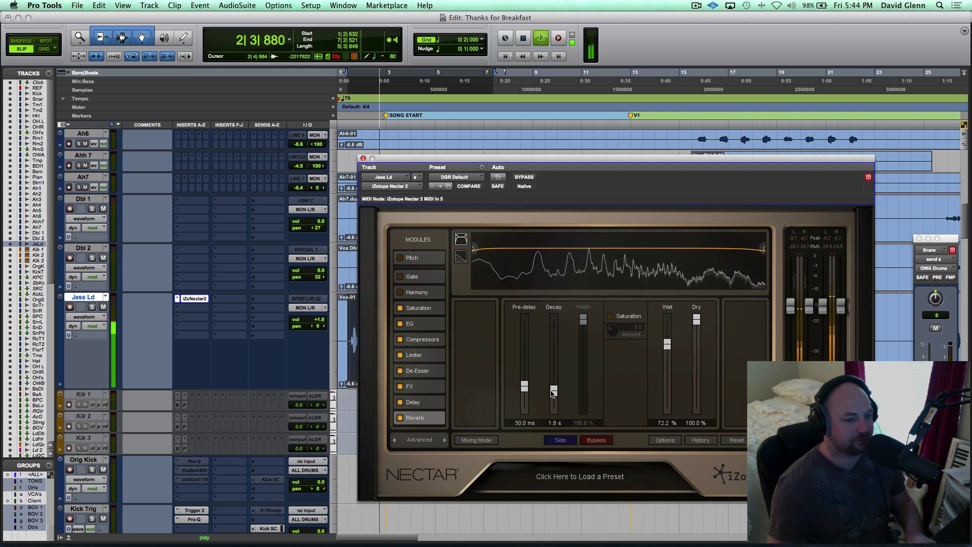
Try a 1.4 s reverb decay while listening, then settle on 2.3 s.
drag(554, 390, 553, 400)
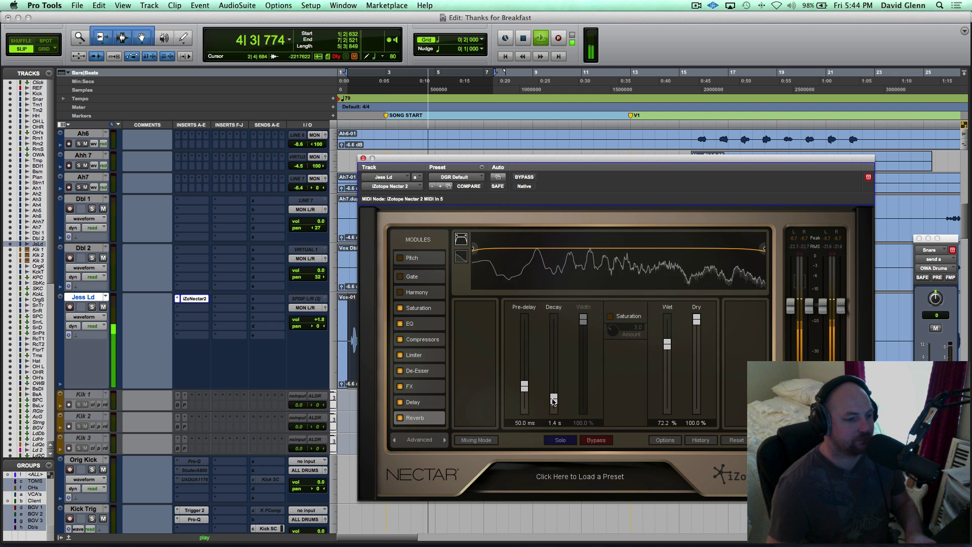
drag(553, 398, 552, 400)
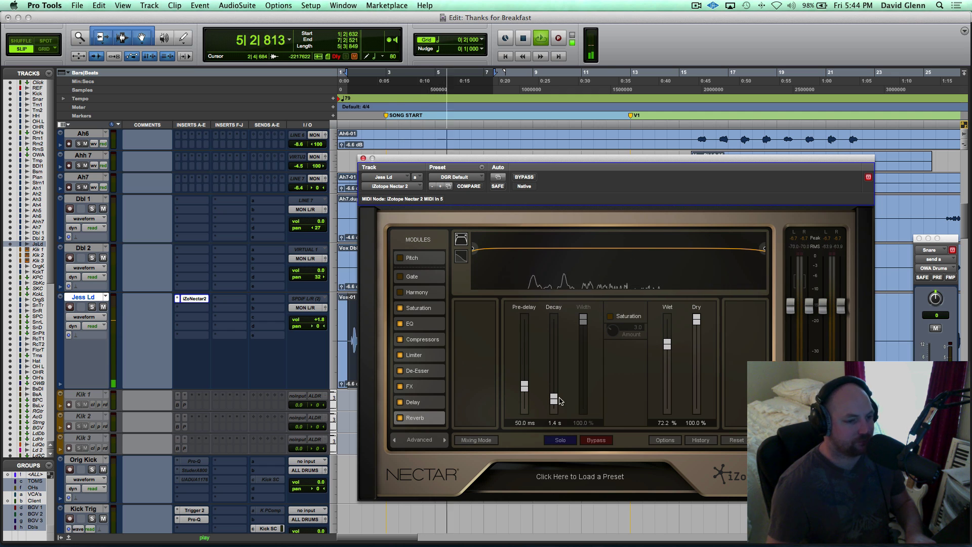
key(space)
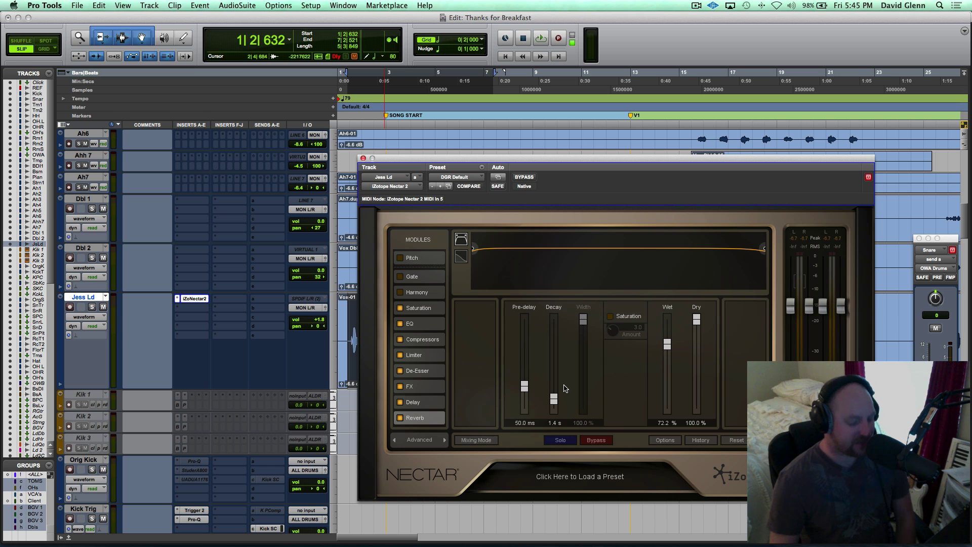
key(space)
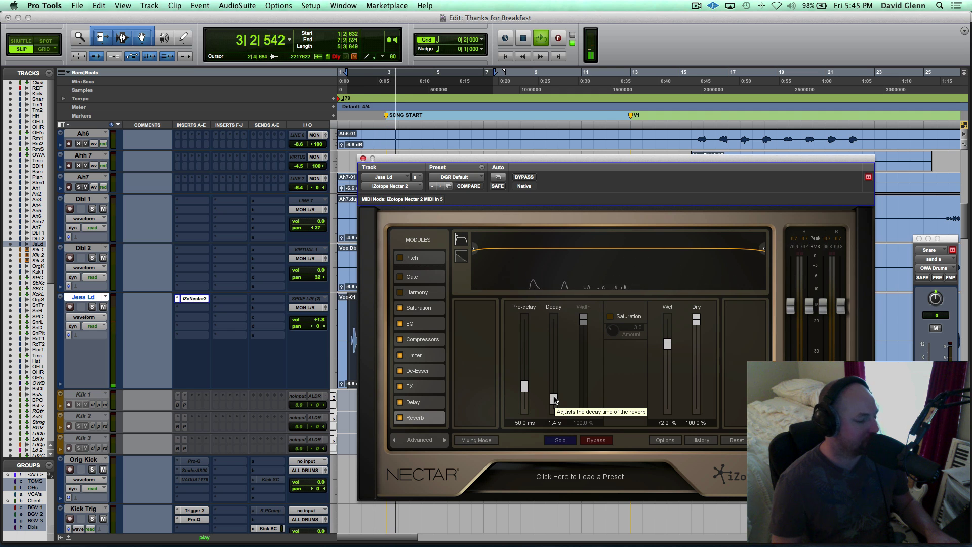
drag(554, 399, 554, 378)
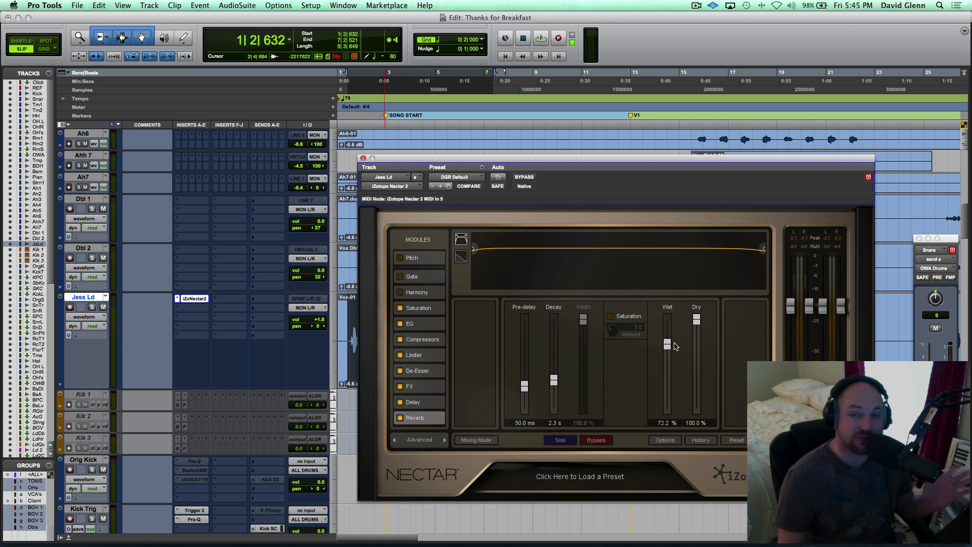
Drop the reverb wet level from 72.2% to 0%, then bring it up to 24.4% while listening.
drag(667, 344, 666, 385)
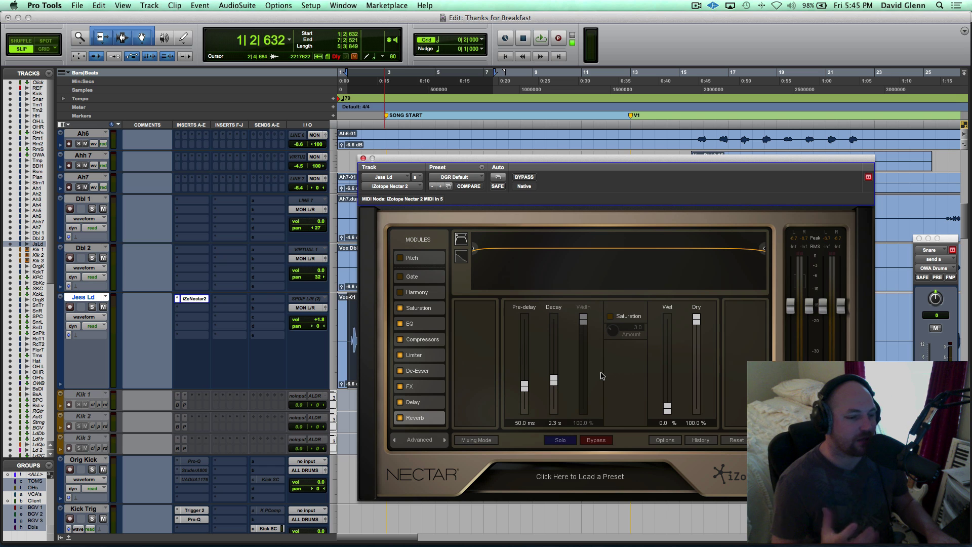
key(space)
drag(667, 407, 666, 392)
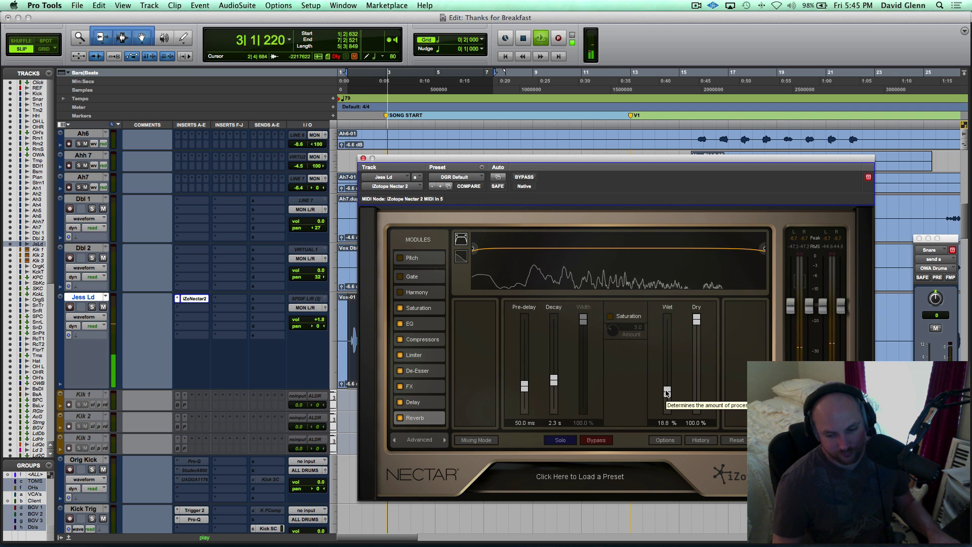
drag(667, 393, 666, 388)
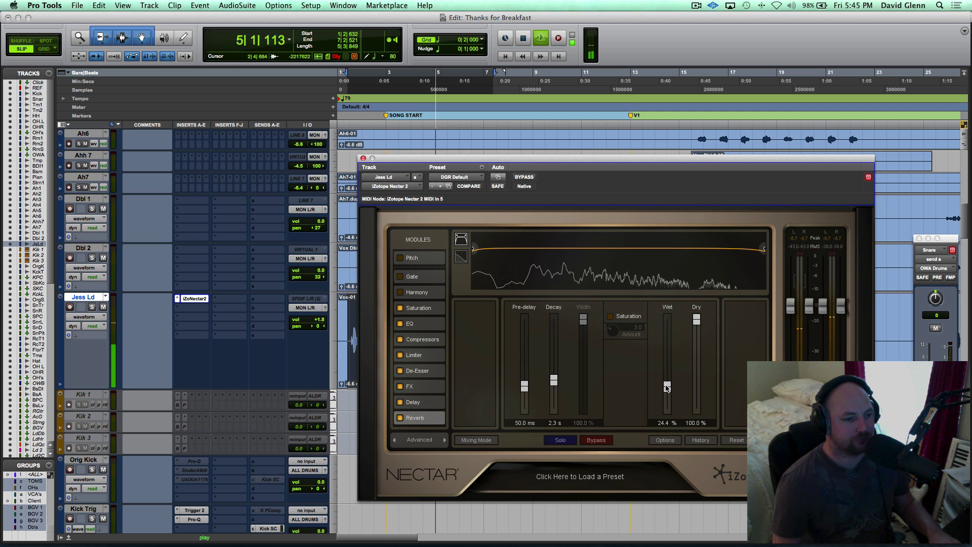
key(space)
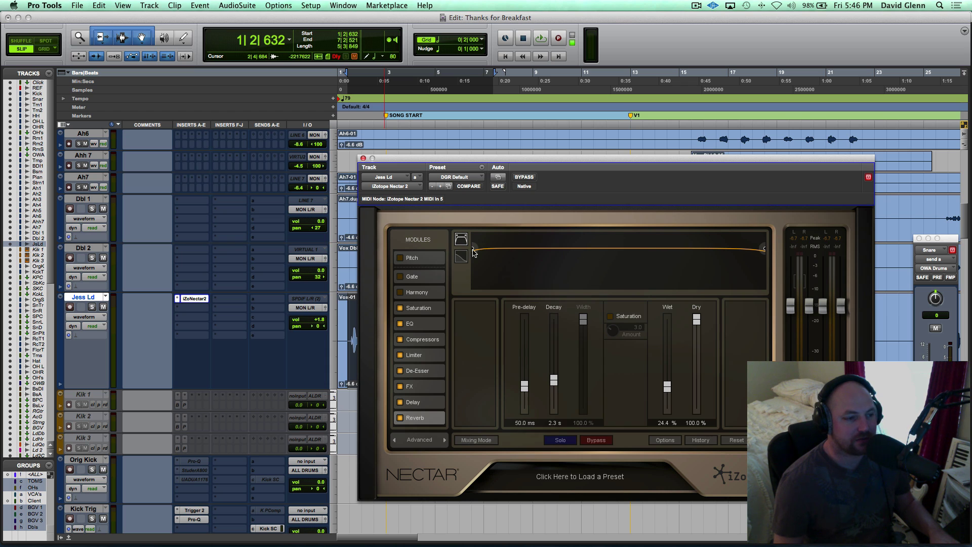
Set the reverb filter cutoffs to 20 Hz low and 16225 Hz high.
drag(502, 249, 507, 249)
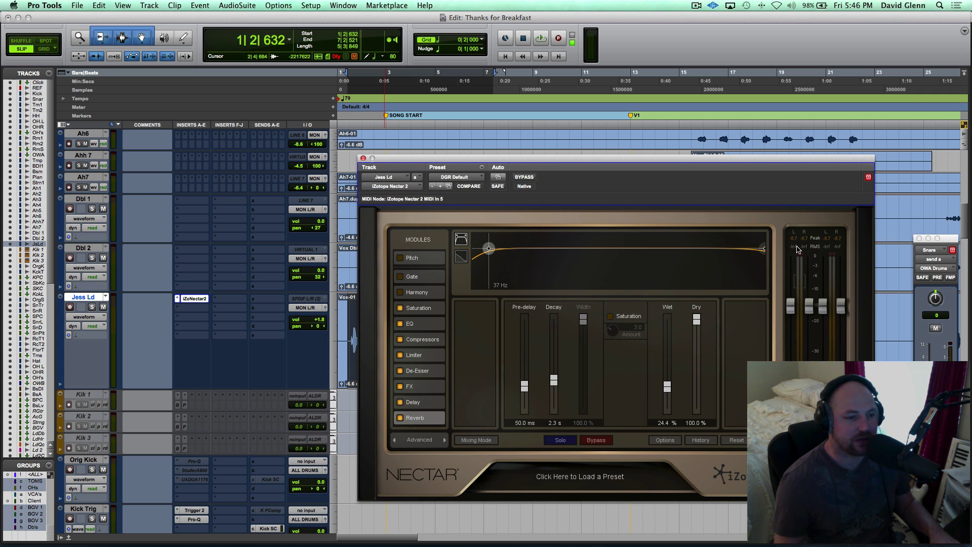
mouse_move(730, 250)
mouse_down()
mouse_move(722, 247)
mouse_move(764, 242)
mouse_up()
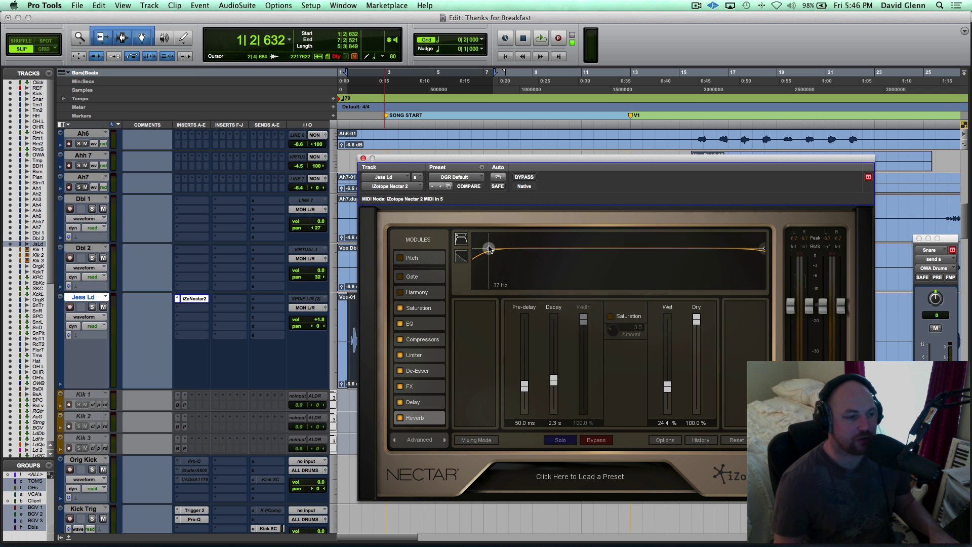
mouse_move(490, 249)
mouse_down()
mouse_move(560, 247)
mouse_move(466, 251)
mouse_up()
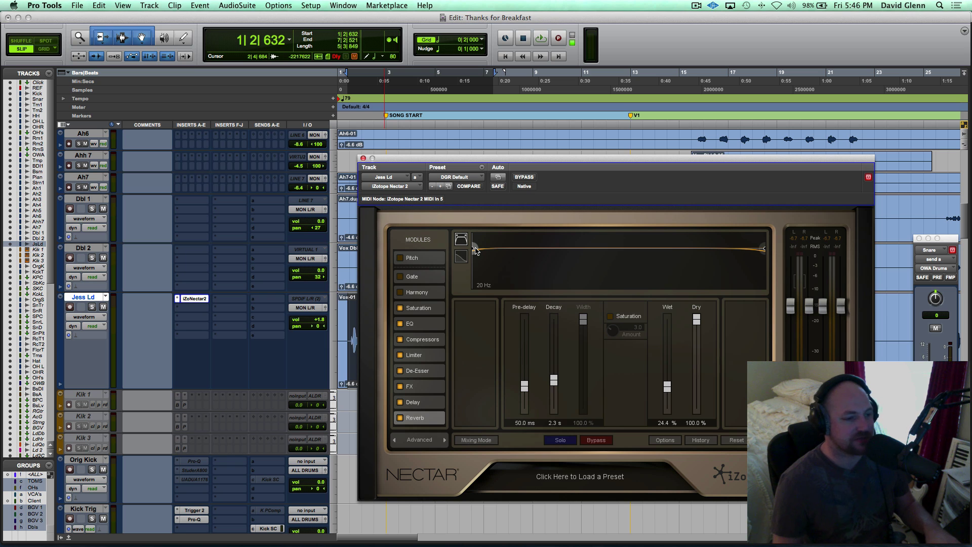
key(space)
key(space)
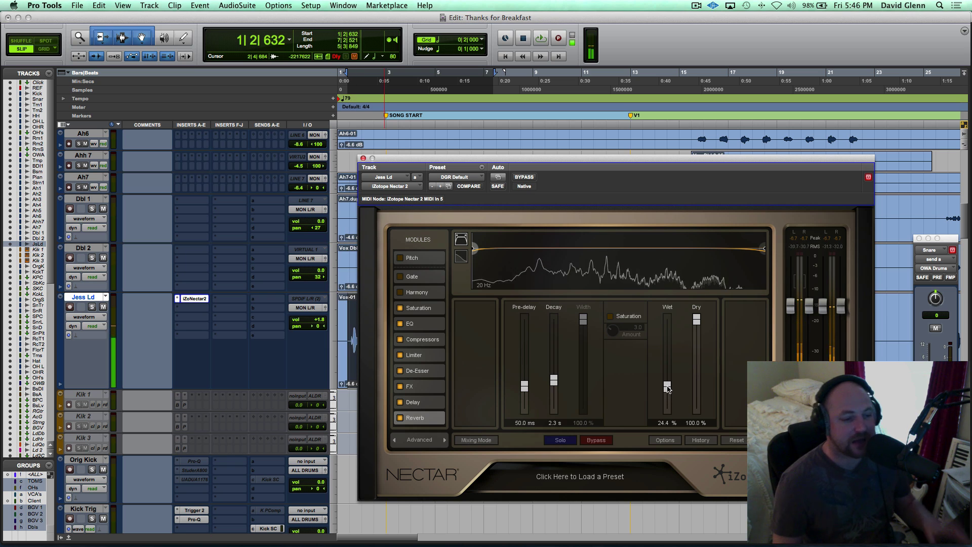
Raise the reverb wet to 75% and high-pass the reverb at about 524 Hz while listening.
drag(666, 387, 668, 372)
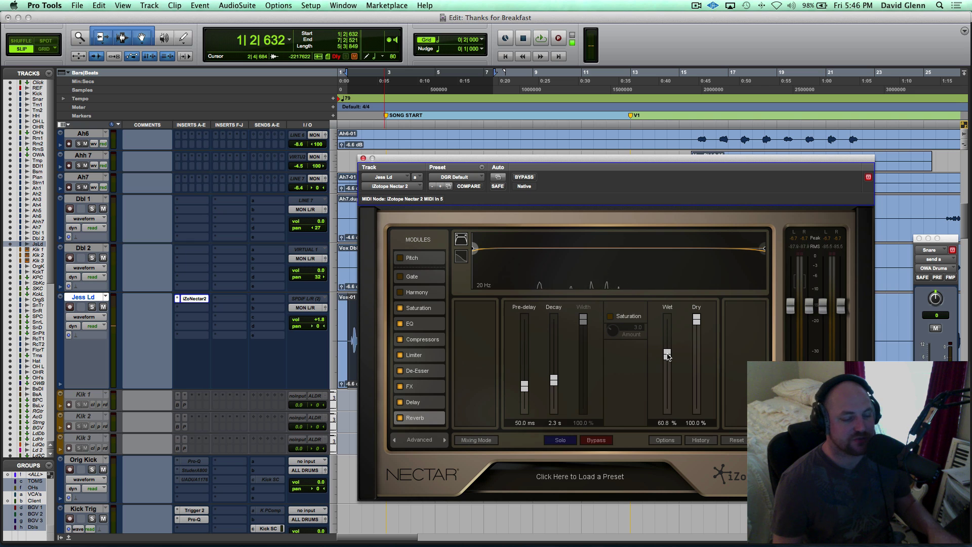
key(space)
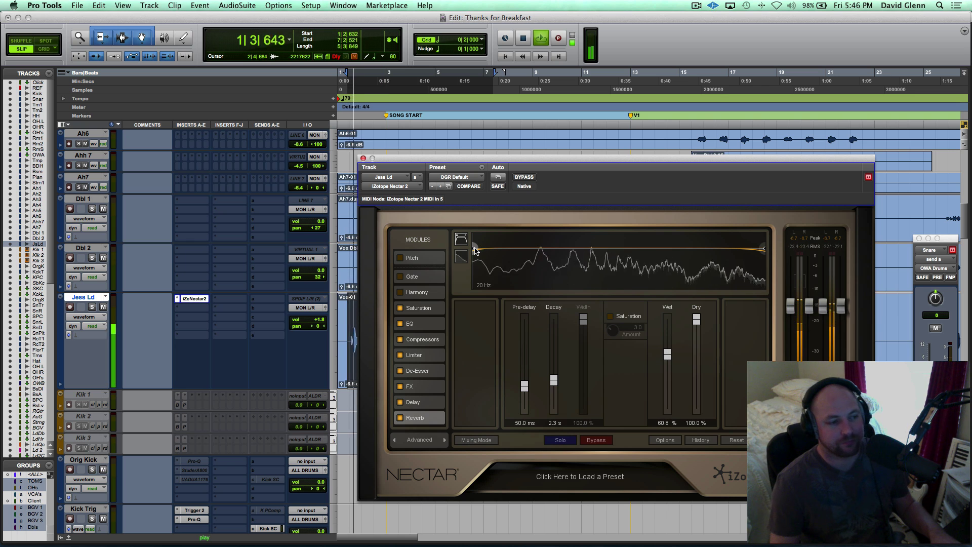
drag(474, 249, 515, 248)
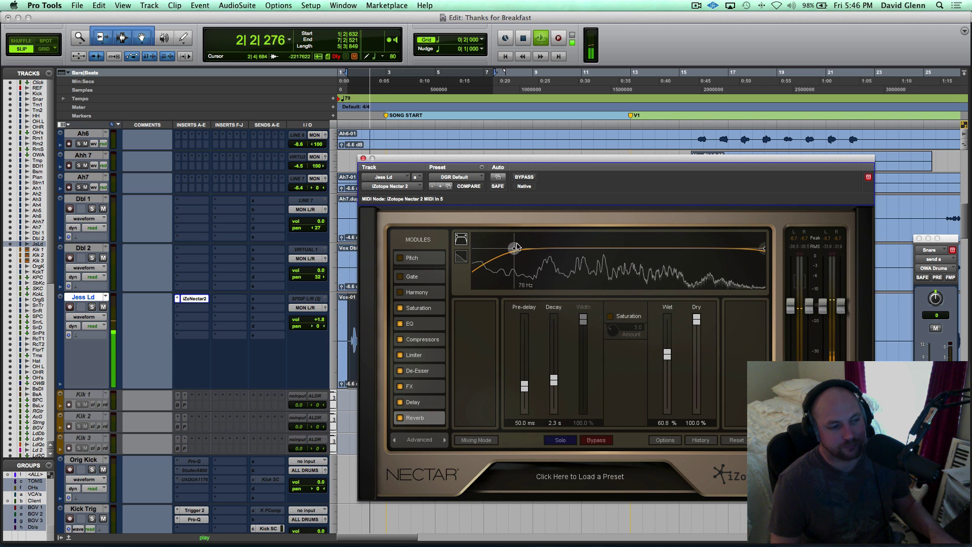
drag(667, 355, 667, 347)
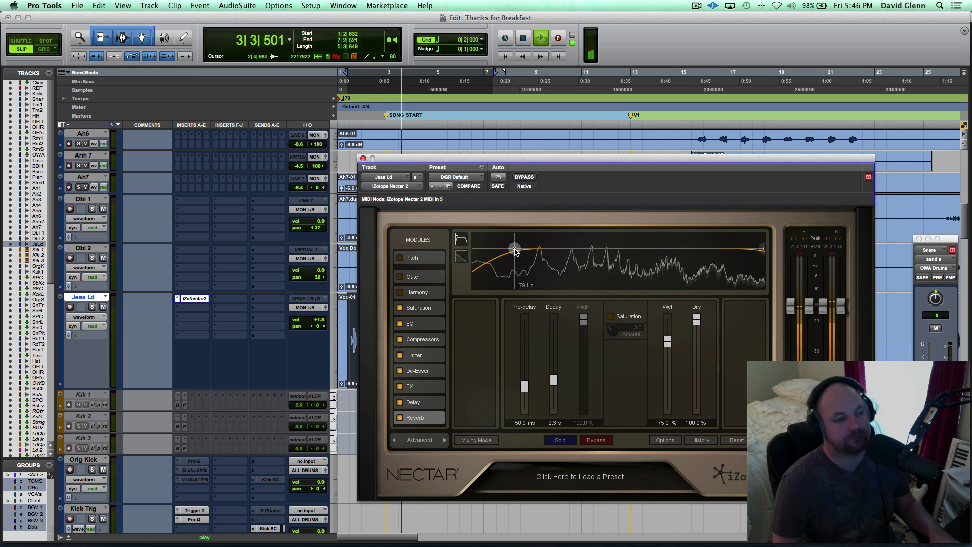
drag(514, 249, 533, 250)
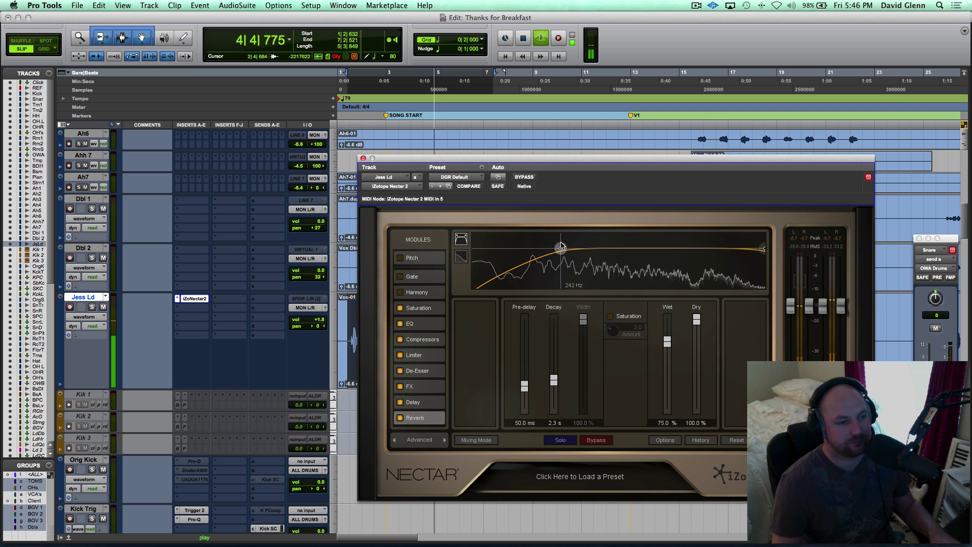
drag(561, 247, 596, 247)
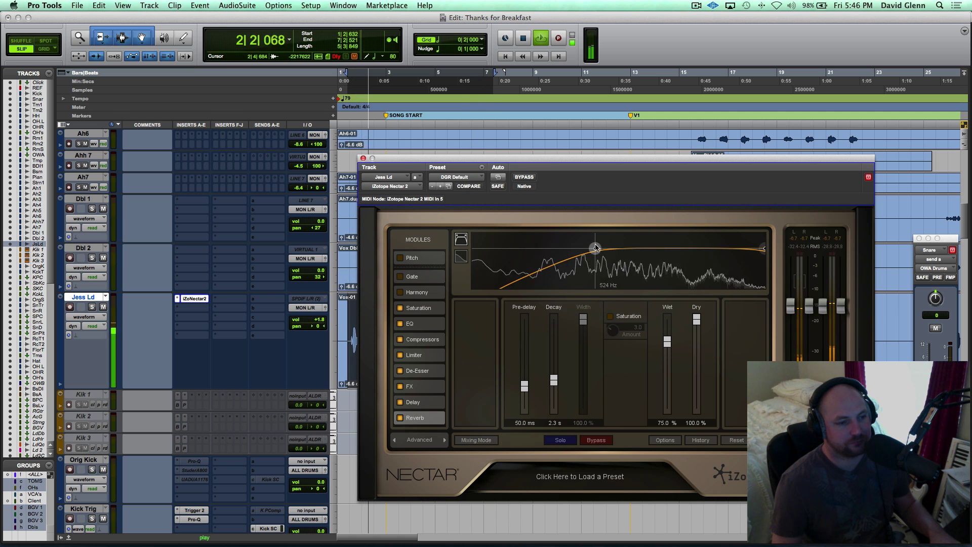
key(space)
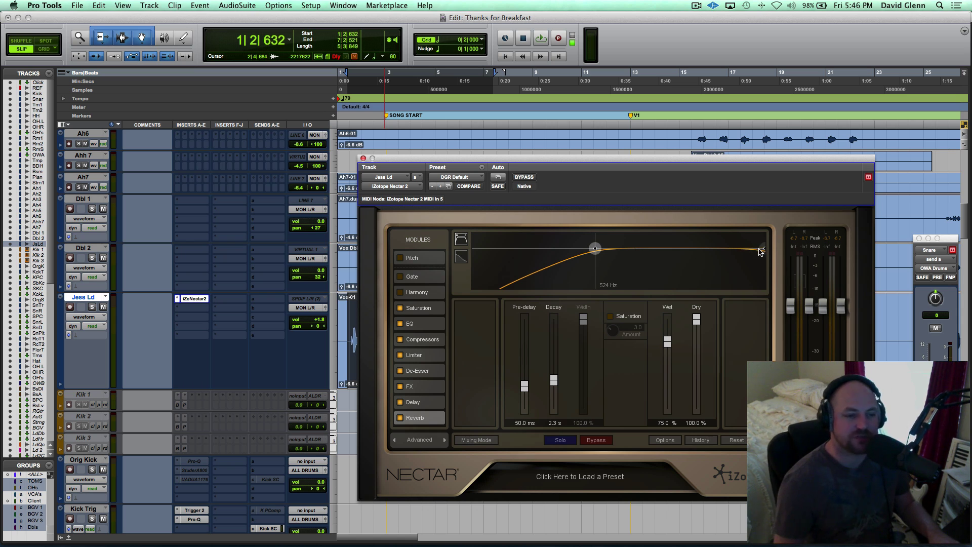
Pull the reverb's low-pass node down to about 3844 Hz while listening.
key(space)
drag(764, 252, 719, 251)
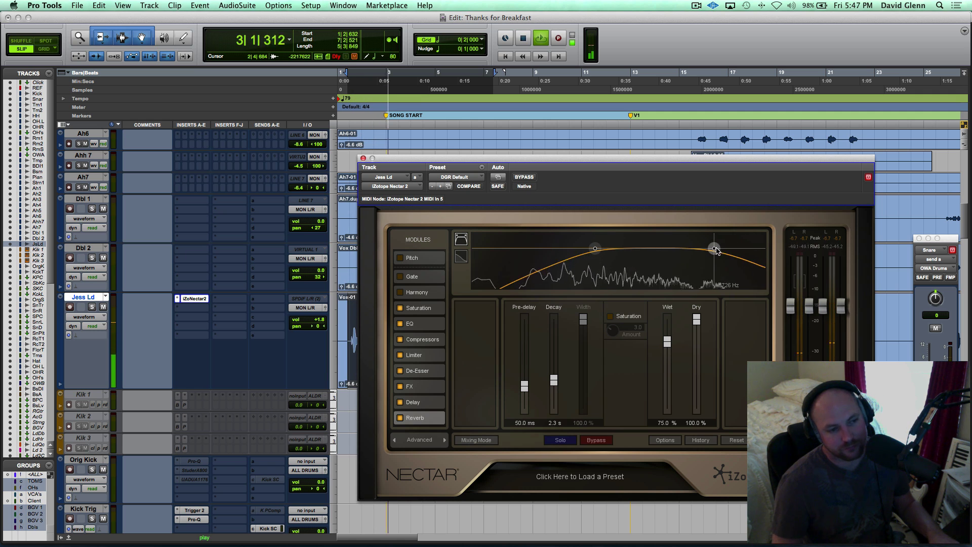
drag(713, 251, 695, 251)
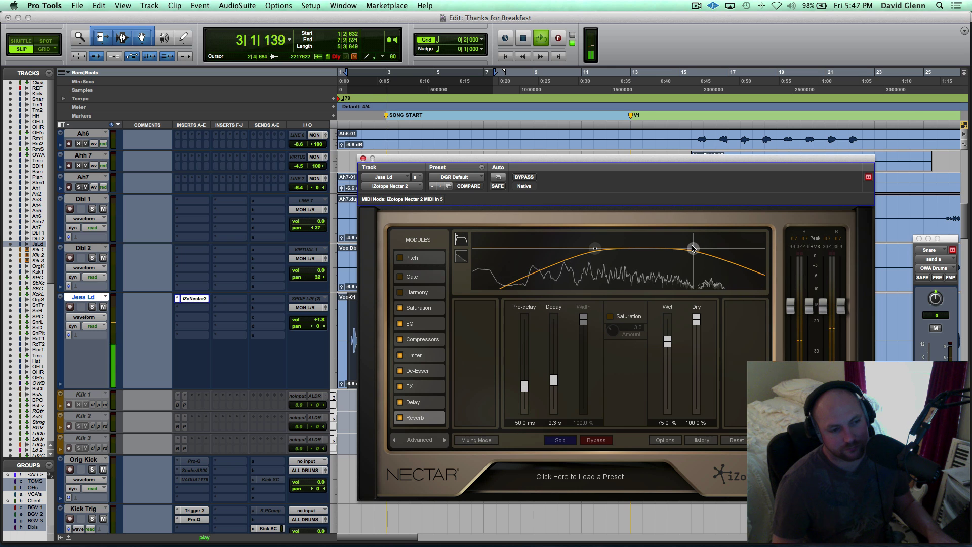
key(space)
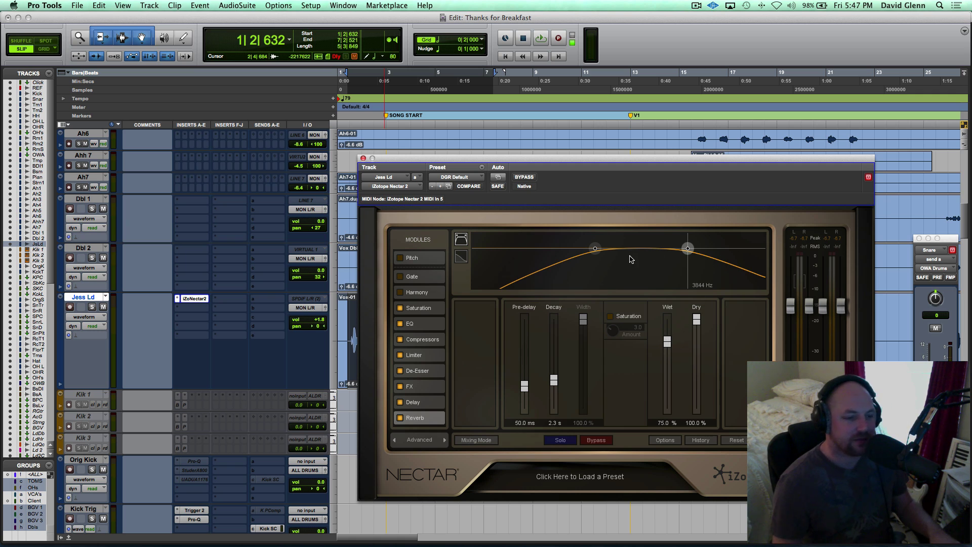
Bring the reverb wet level back up from zero while listening.
key(space)
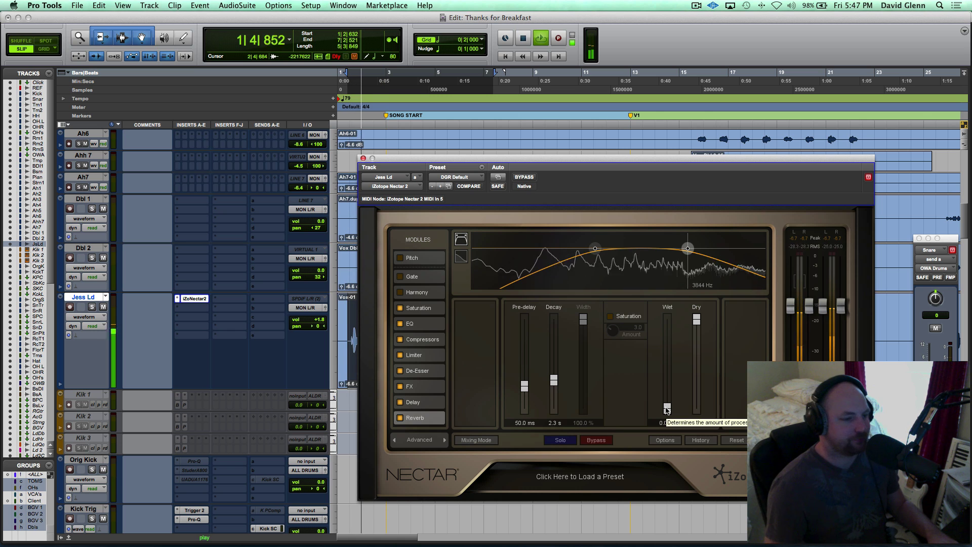
drag(667, 409, 666, 393)
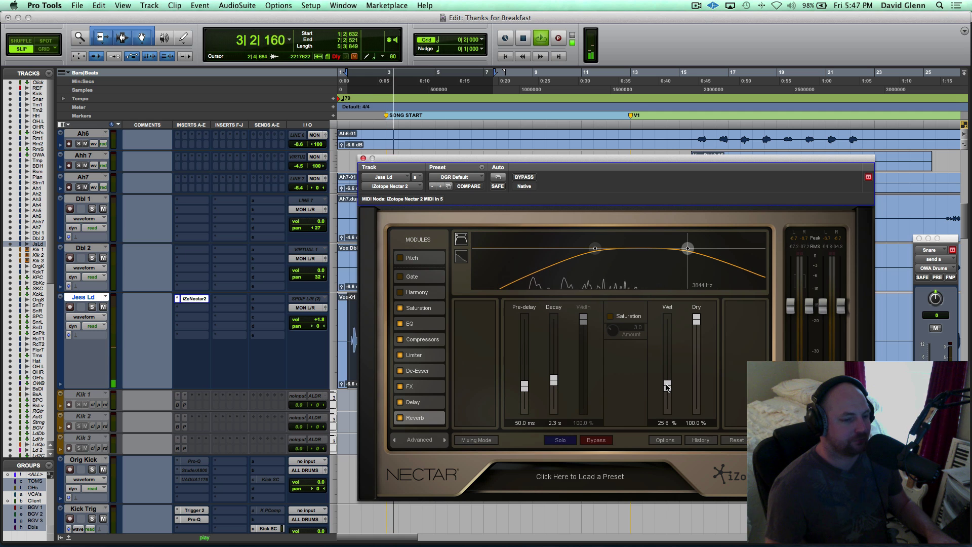
drag(666, 382, 666, 388)
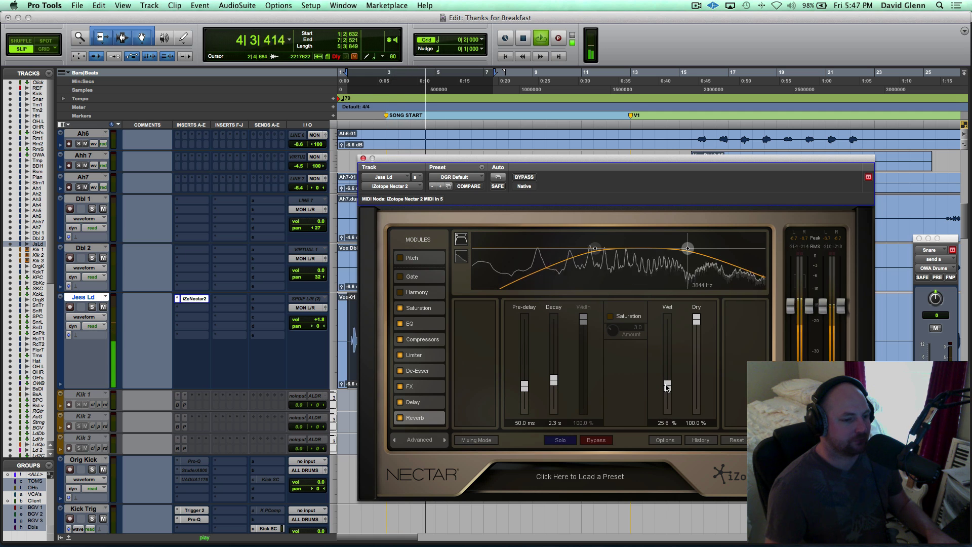
key(space)
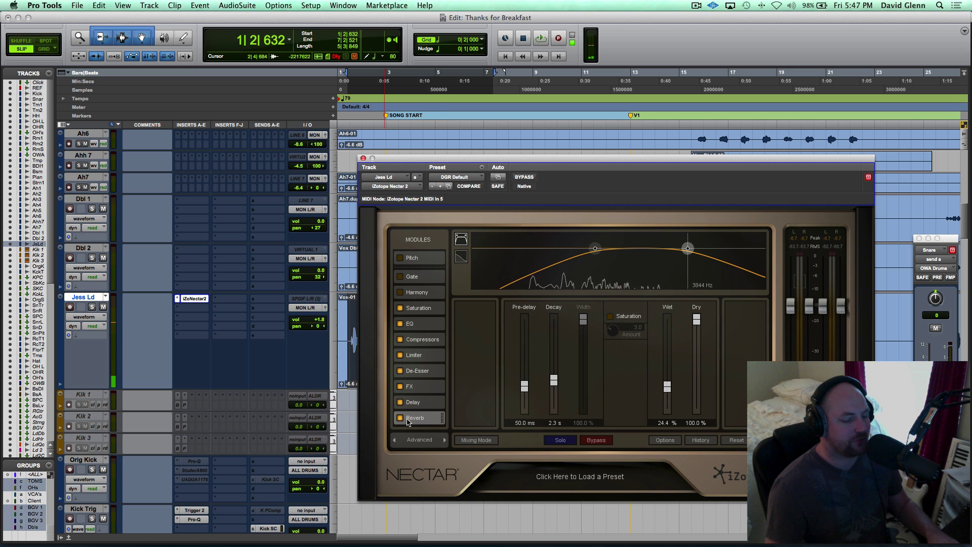
Compare with the reverb module off and on, then set the wet level to 26.7%.
click(400, 420)
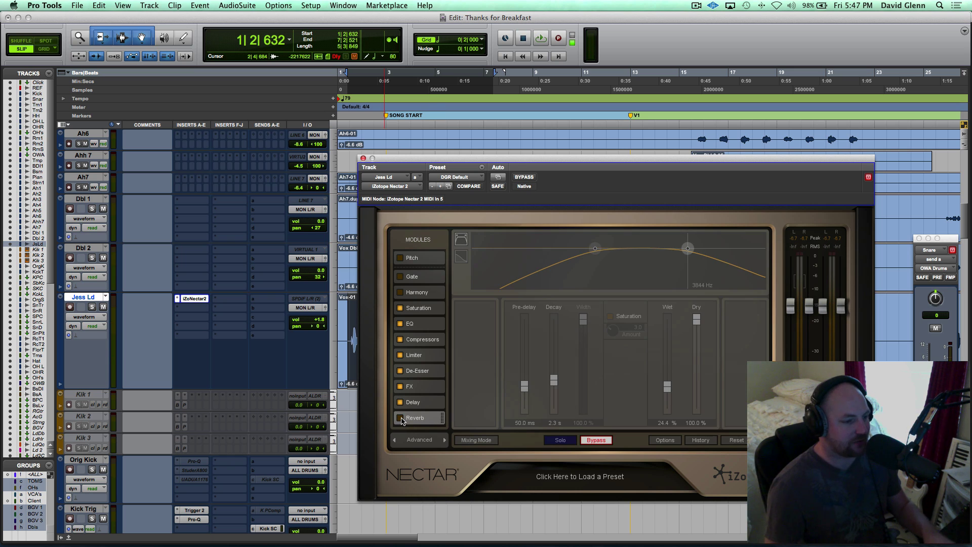
key(space)
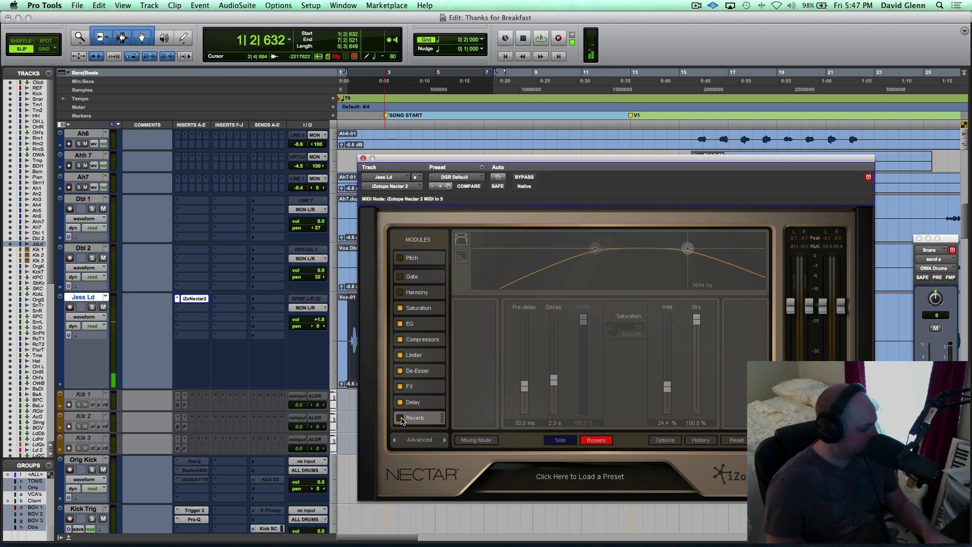
click(401, 419)
key(space)
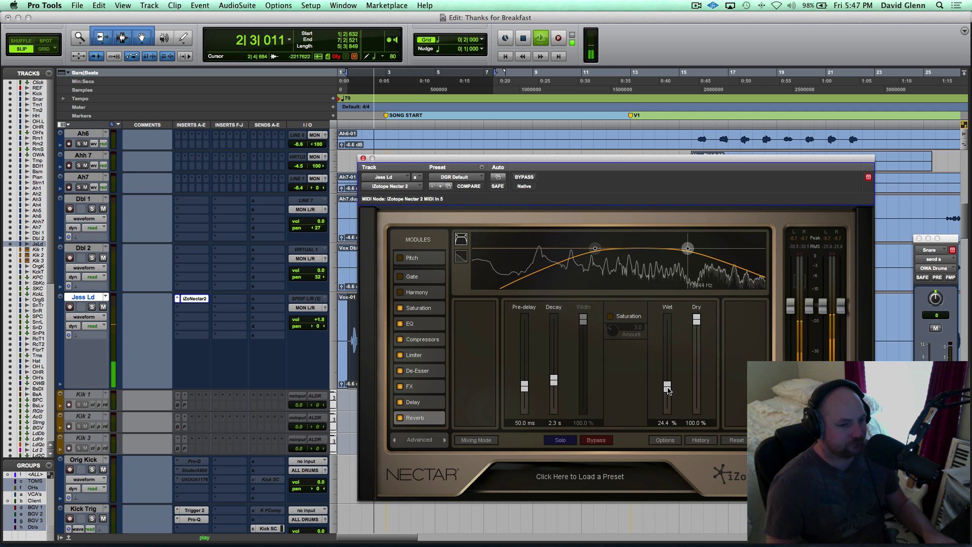
drag(667, 389, 667, 386)
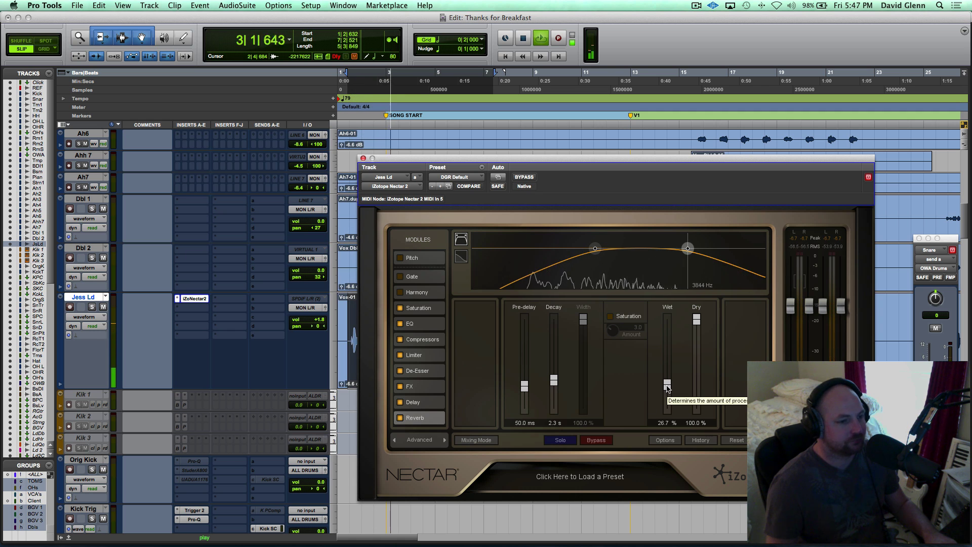
key(space)
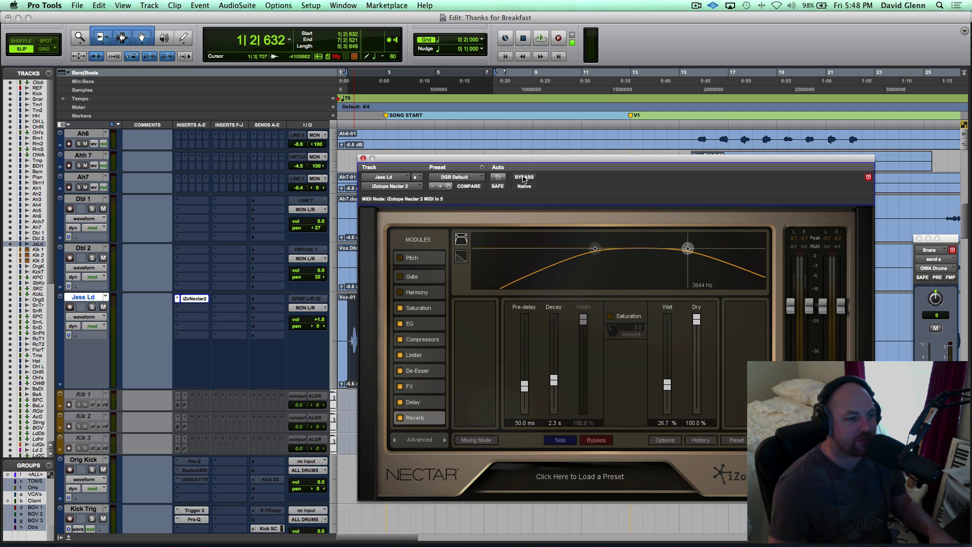
A/B the vocal with Nectar bypassed and active, then show the Delay module settings.
click(524, 178)
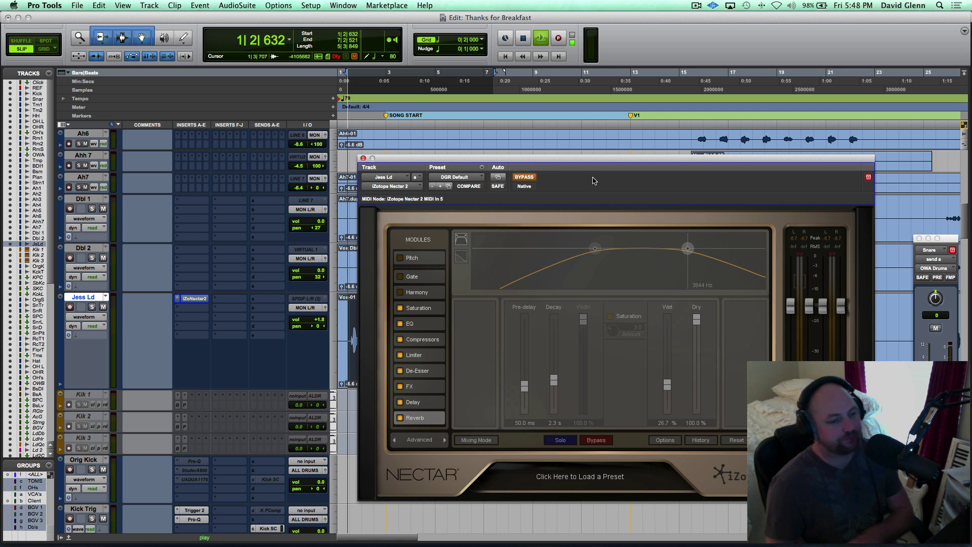
key(space)
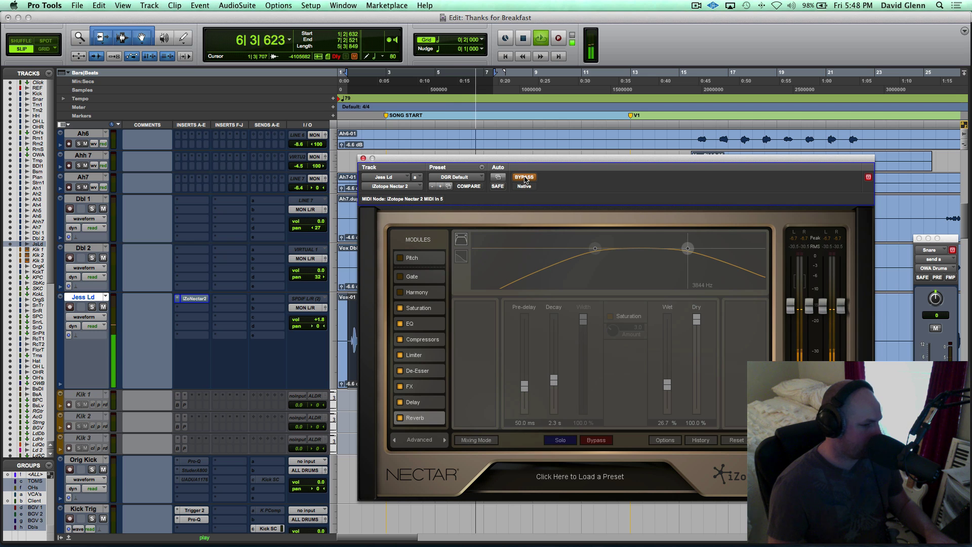
click(525, 177)
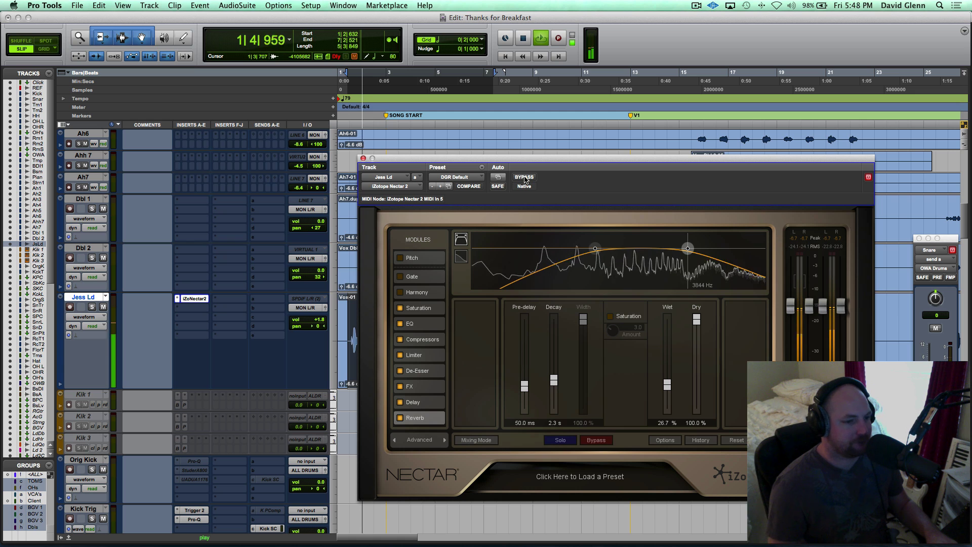
click(415, 401)
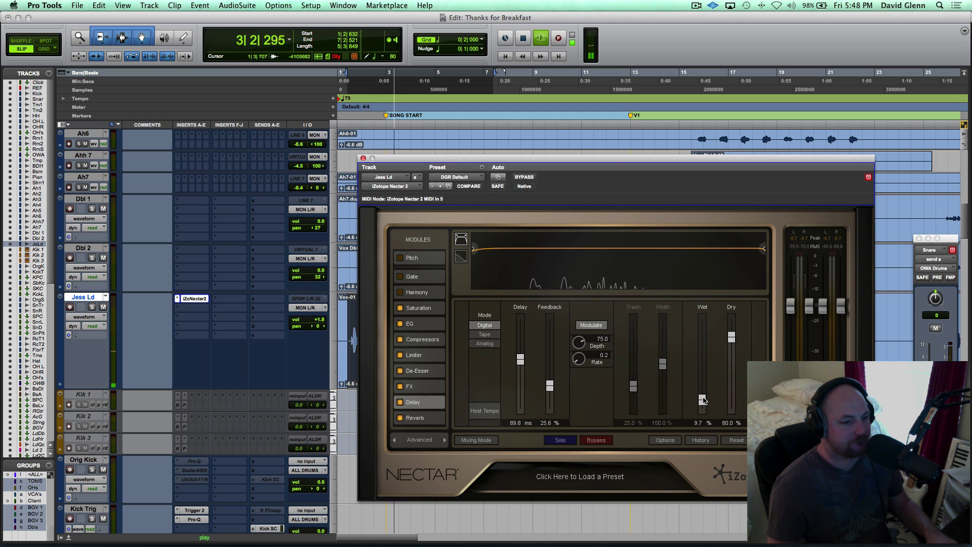
Lower the delay wet level to 8% and audition the vocal.
drag(702, 401, 703, 402)
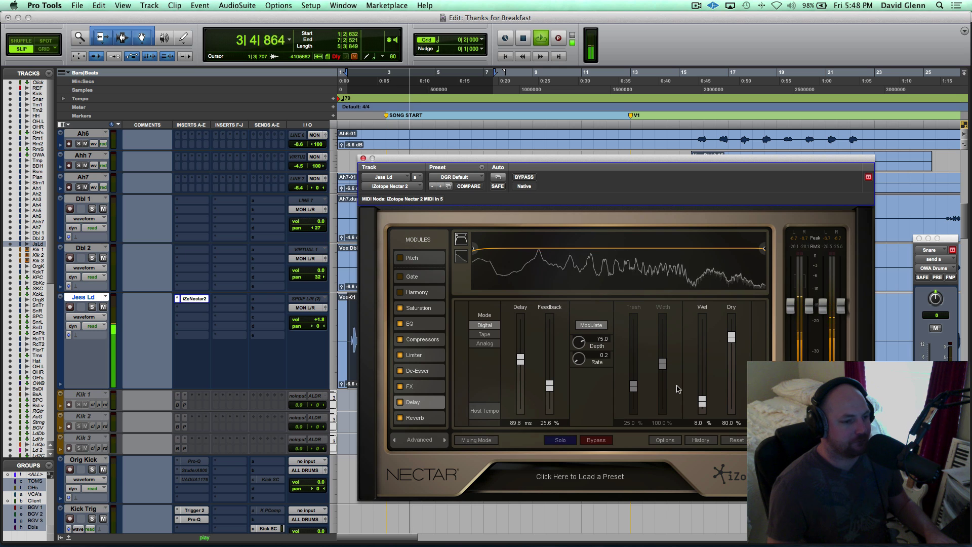
key(space)
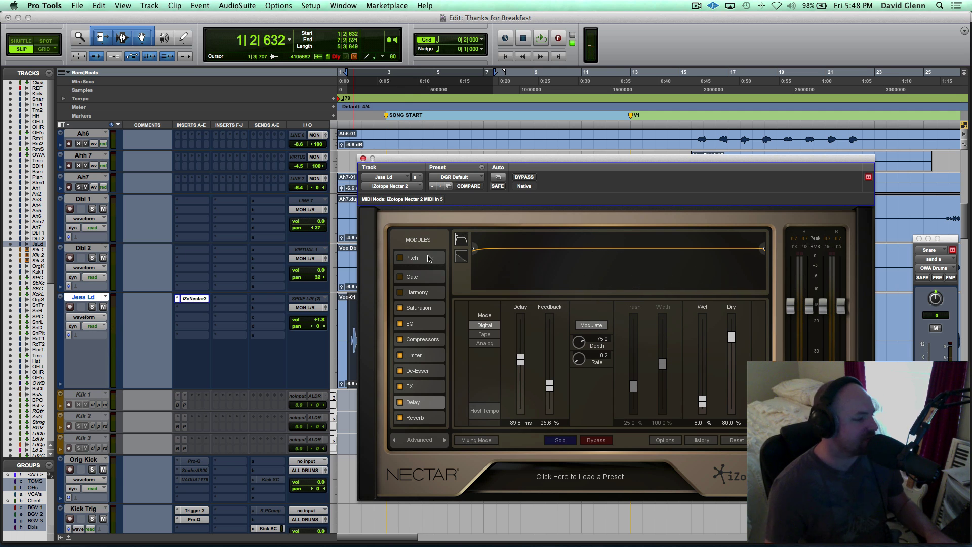
key(space)
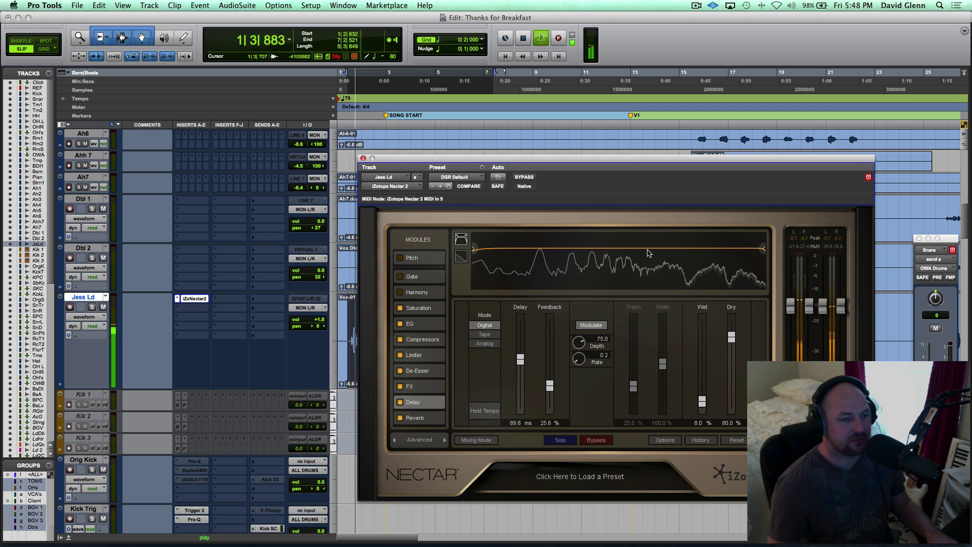
key(space)
Compare the vocal with Nectar bypassed and re-enabled, then stop playback.
click(524, 177)
key(space)
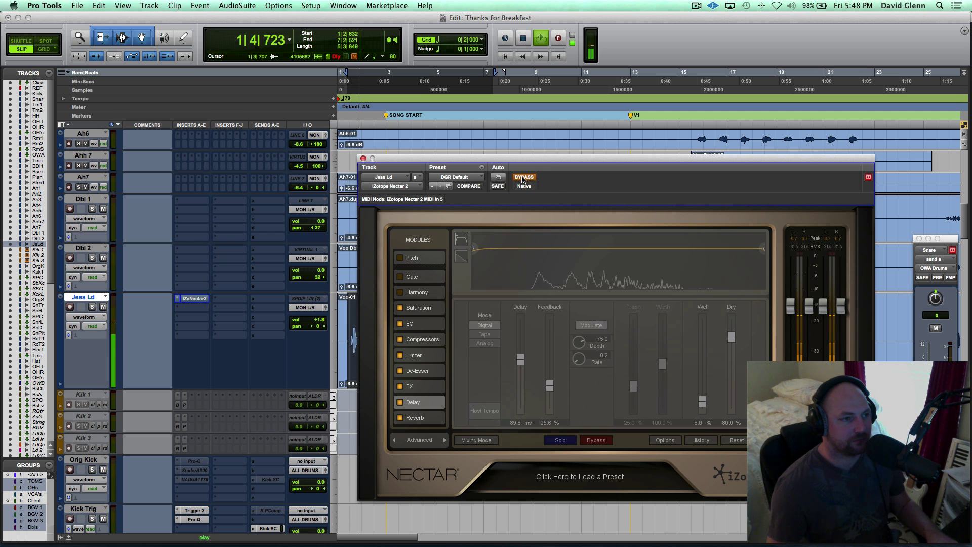
key(space)
click(523, 176)
key(space)
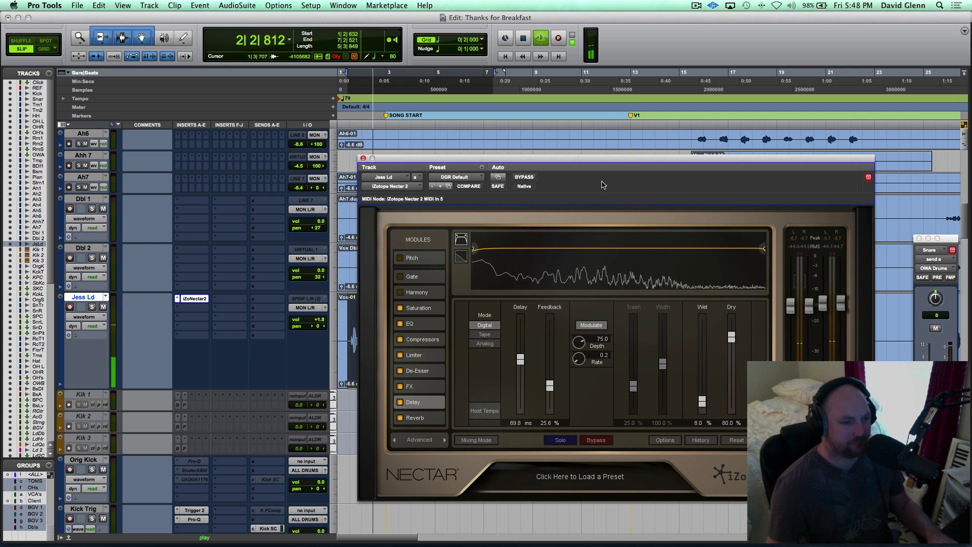
key(space)
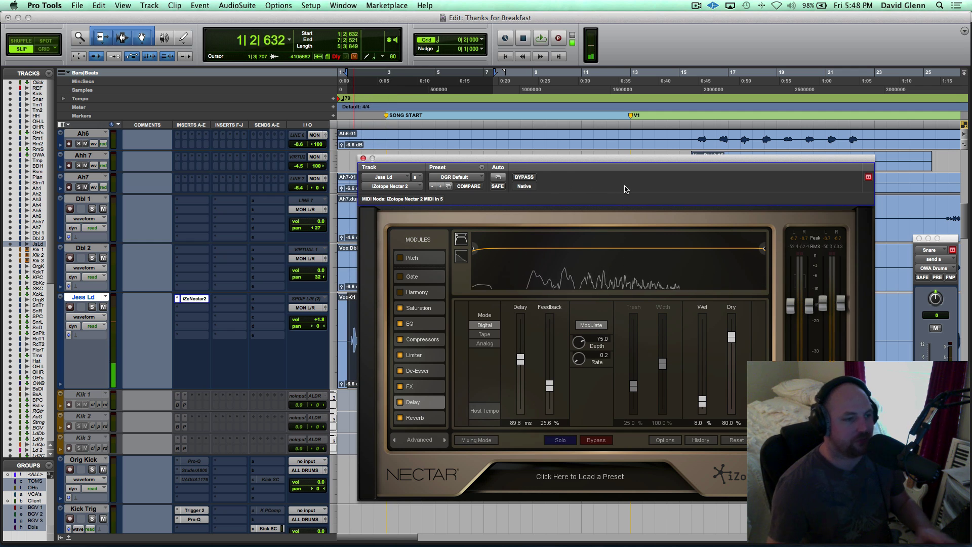